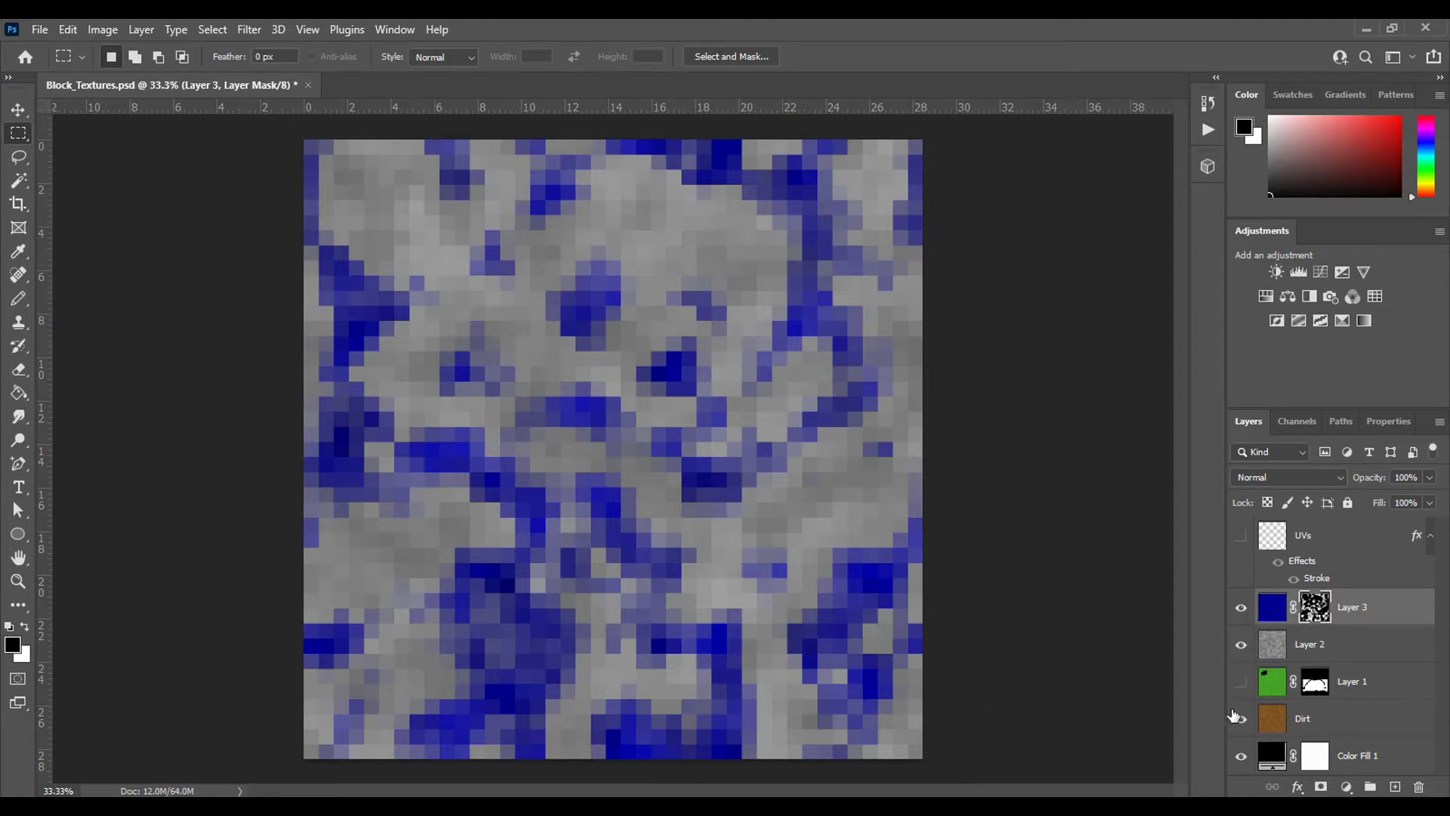
# Step: Hide blue overlay Layer 3 and grey stone Layer 2, showing green grass Layer 1 over Dirt
pyautogui.click(1241, 608)
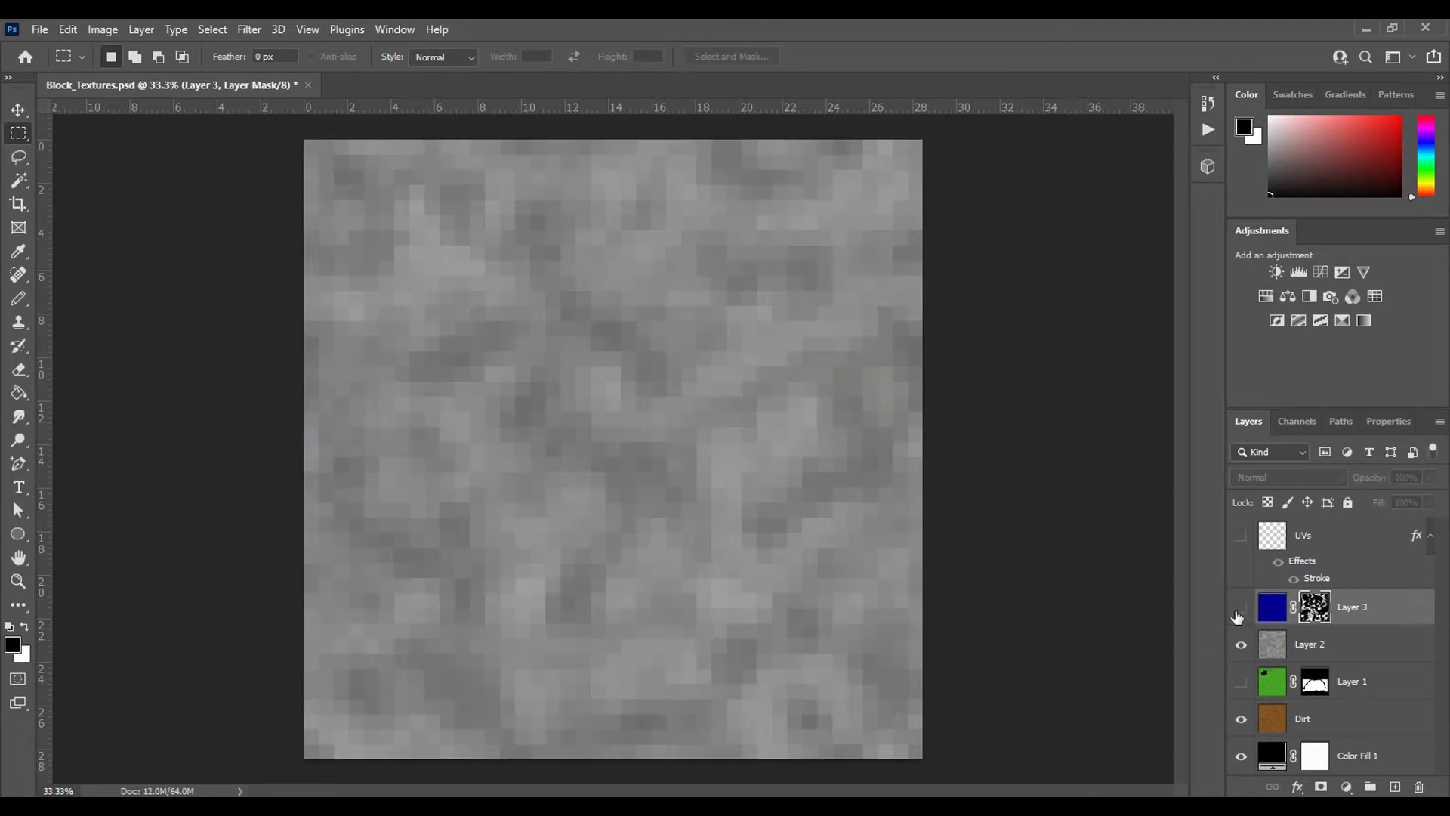
pyautogui.click(1241, 608)
pyautogui.click(1246, 646)
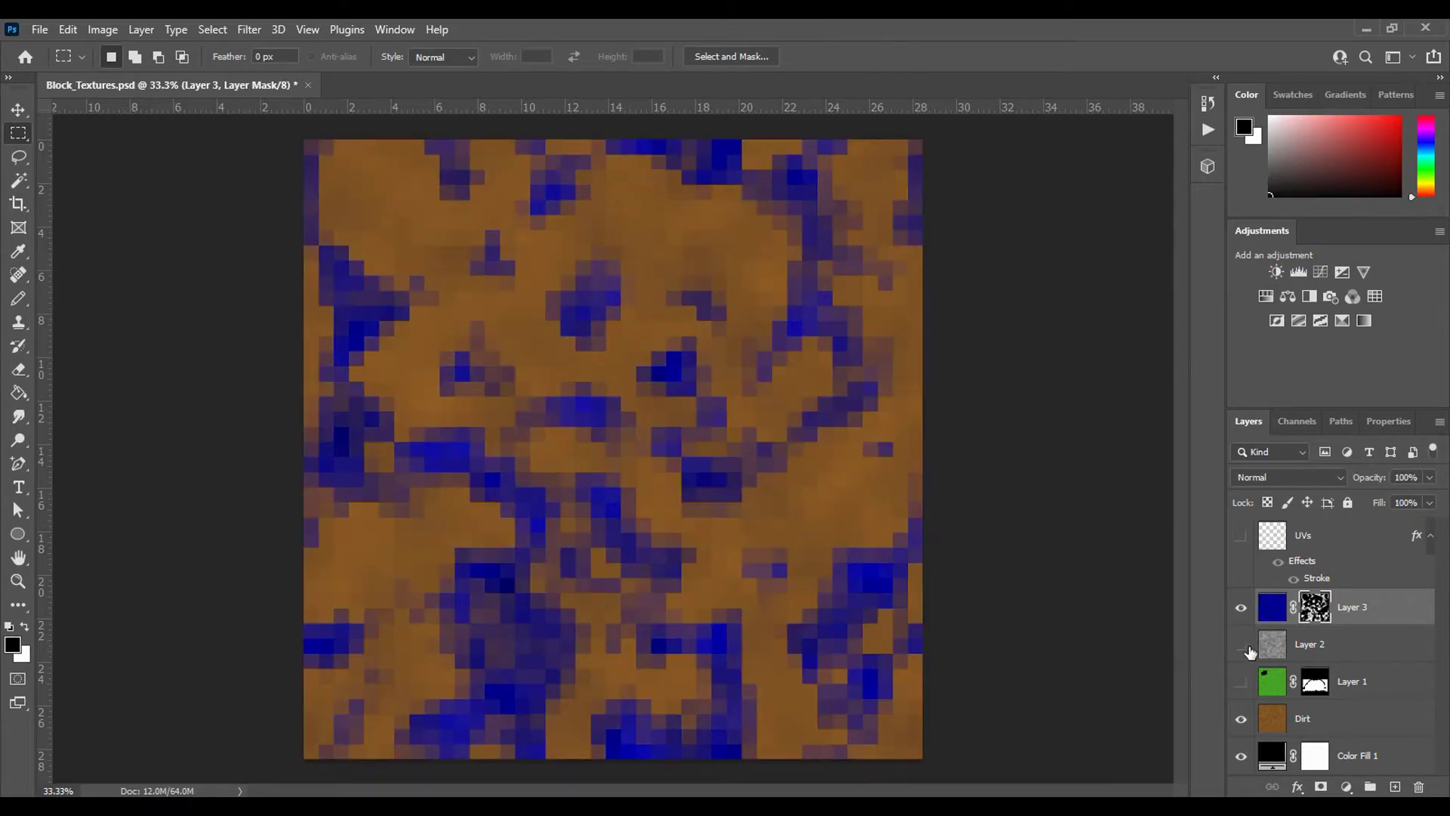
pyautogui.click(1242, 647)
pyautogui.click(1243, 647)
pyautogui.click(1240, 646)
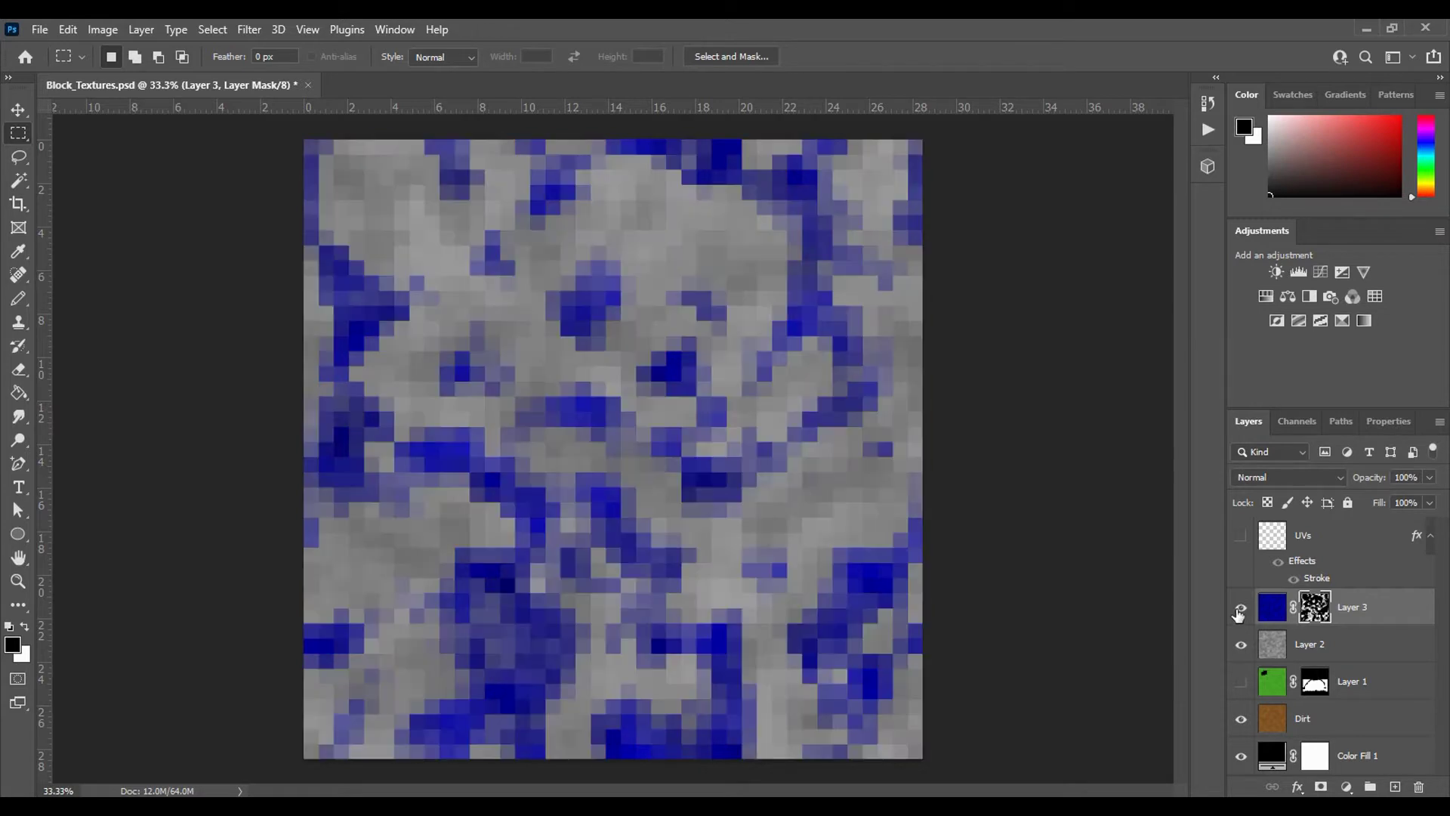
pyautogui.click(1242, 684)
pyautogui.click(1240, 646)
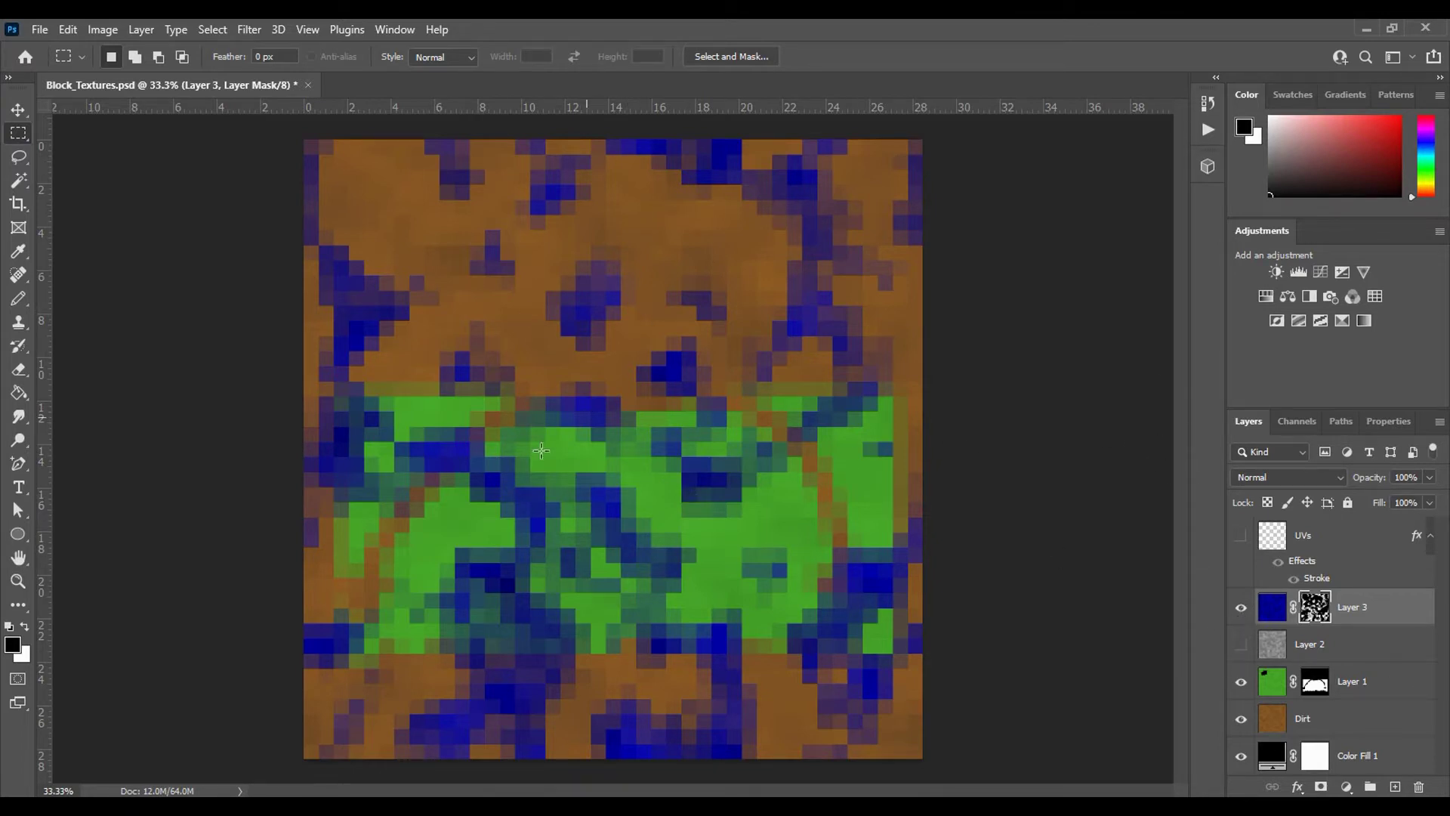
pyautogui.click(1241, 609)
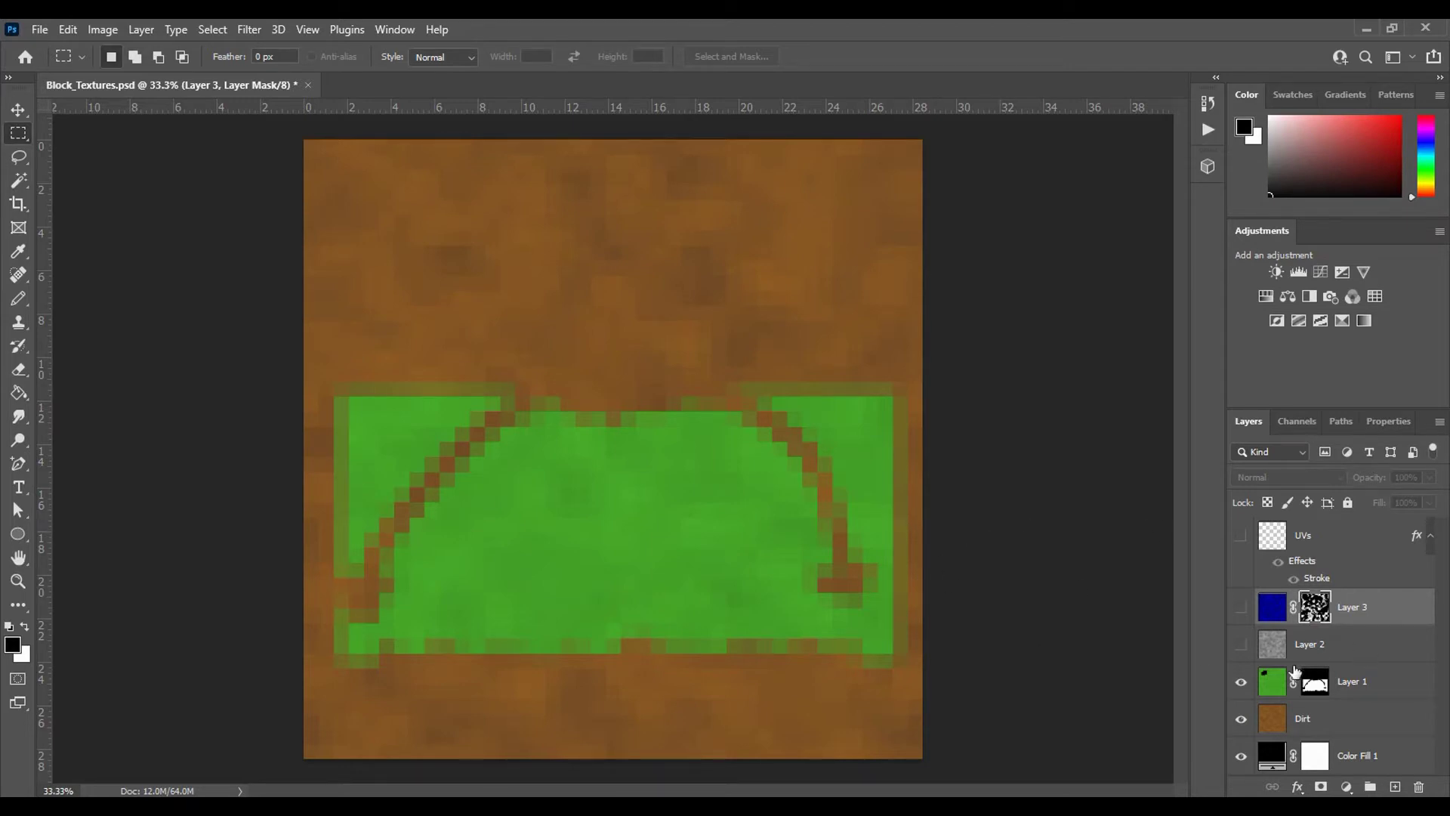
# Step: Add a new empty layer and name it 'crack'
pyautogui.click(1402, 789)
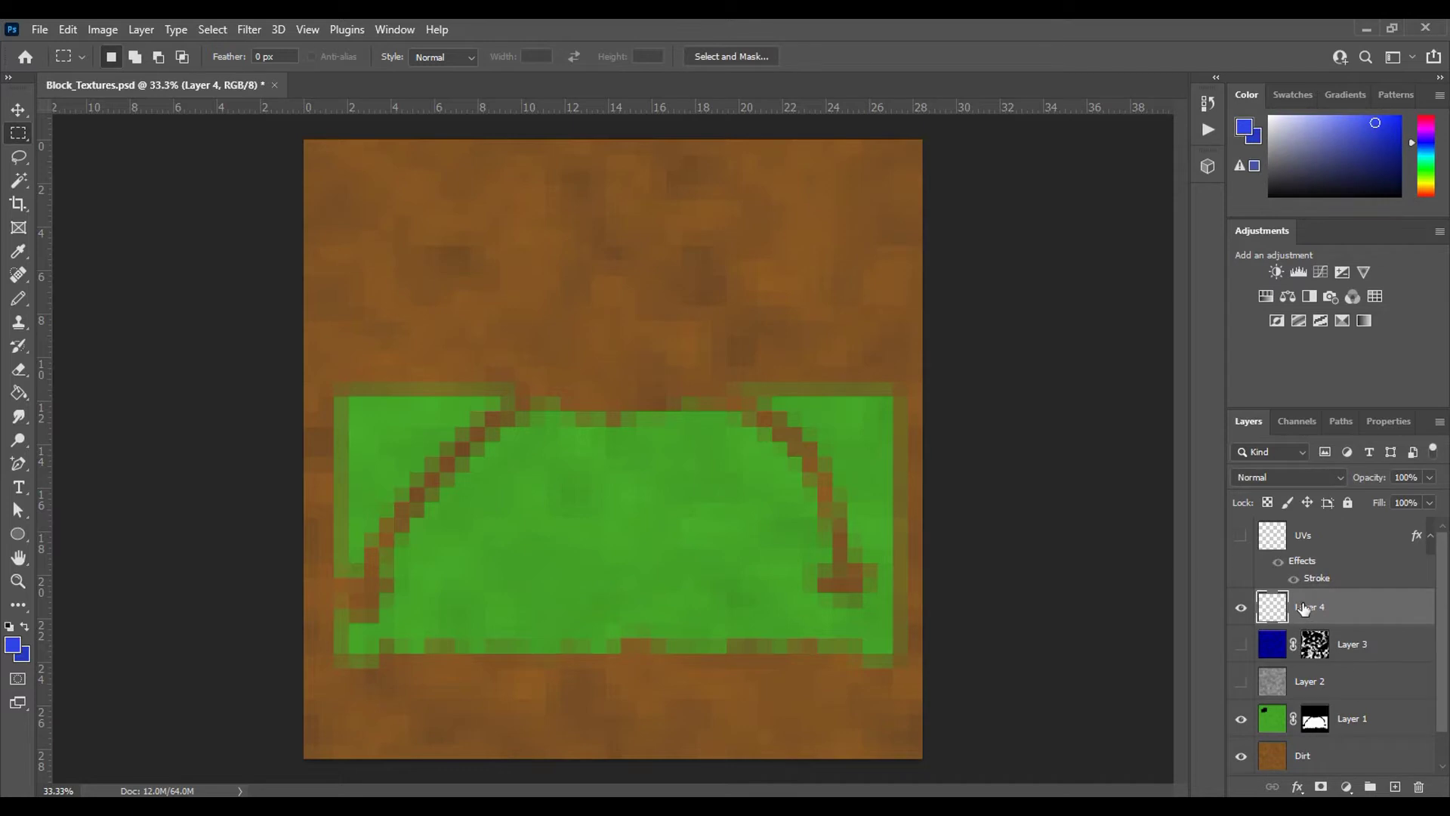
pyautogui.doubleClick(1305, 609)
pyautogui.write('crack')
pyautogui.press('Return')
pyautogui.press('d')
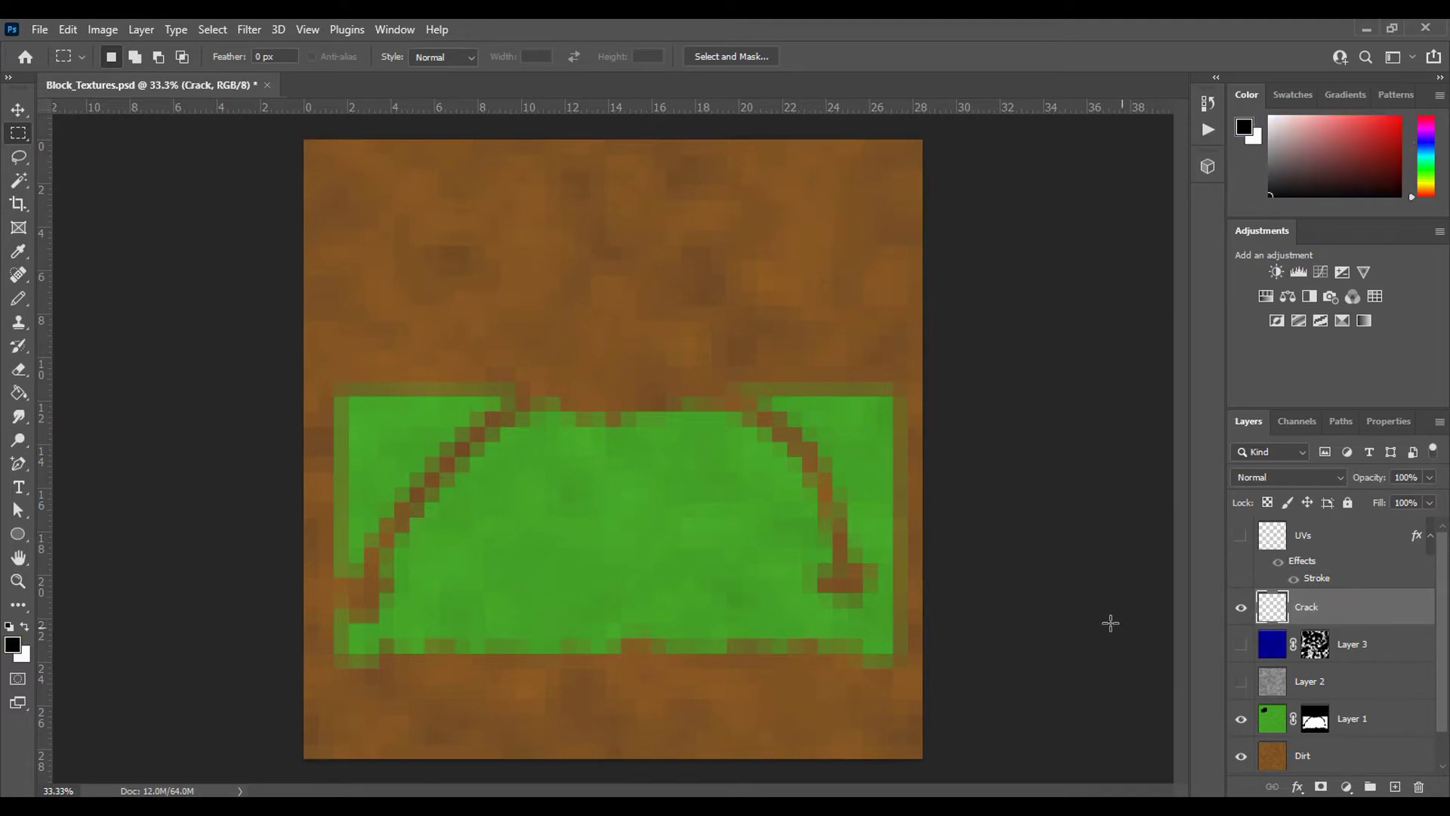
# Step: Show the red UV outlines, make white the painting colour, and pick the Pencil tool
pyautogui.click(1243, 537)
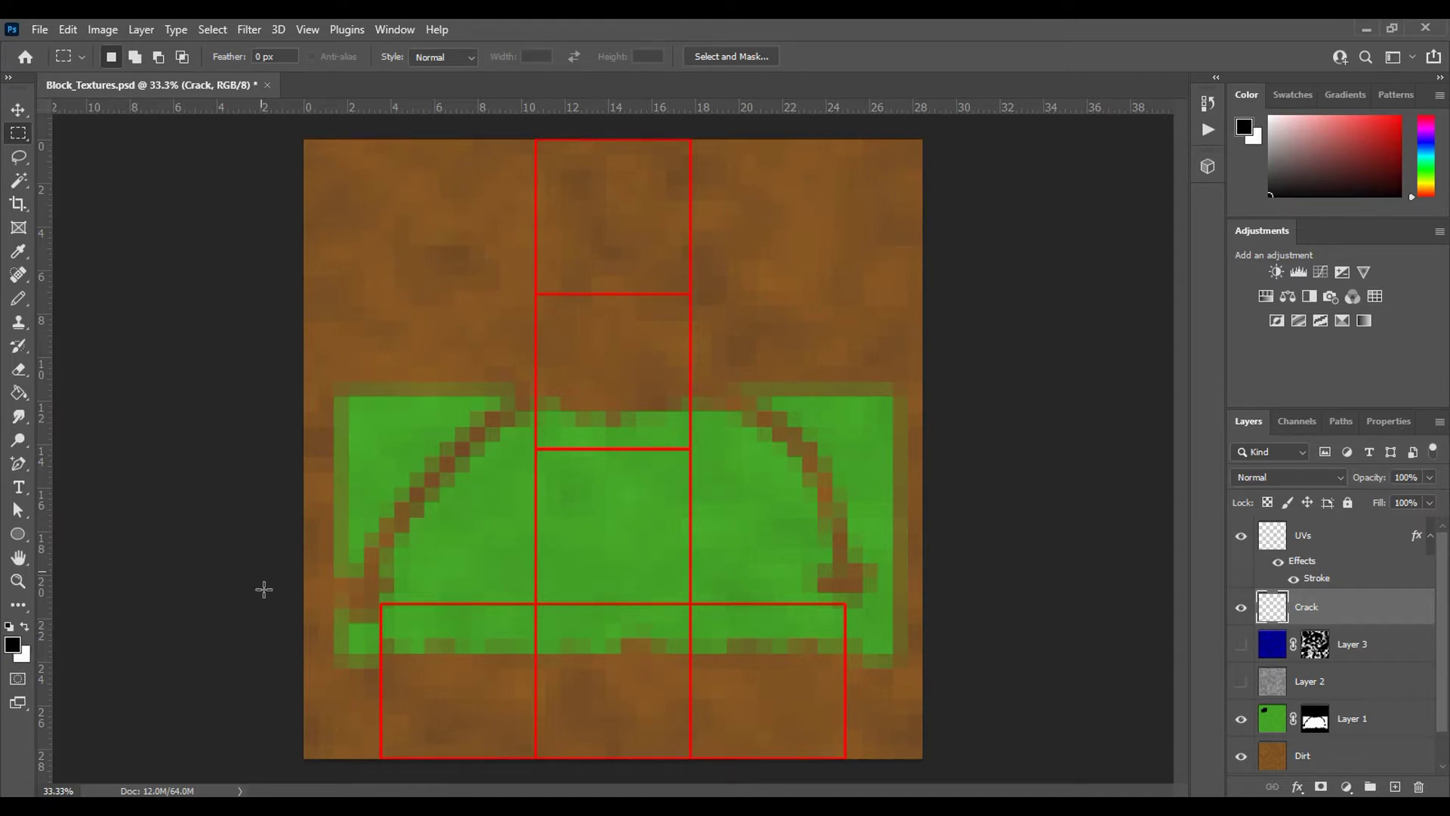
pyautogui.click(26, 626)
pyautogui.click(21, 299)
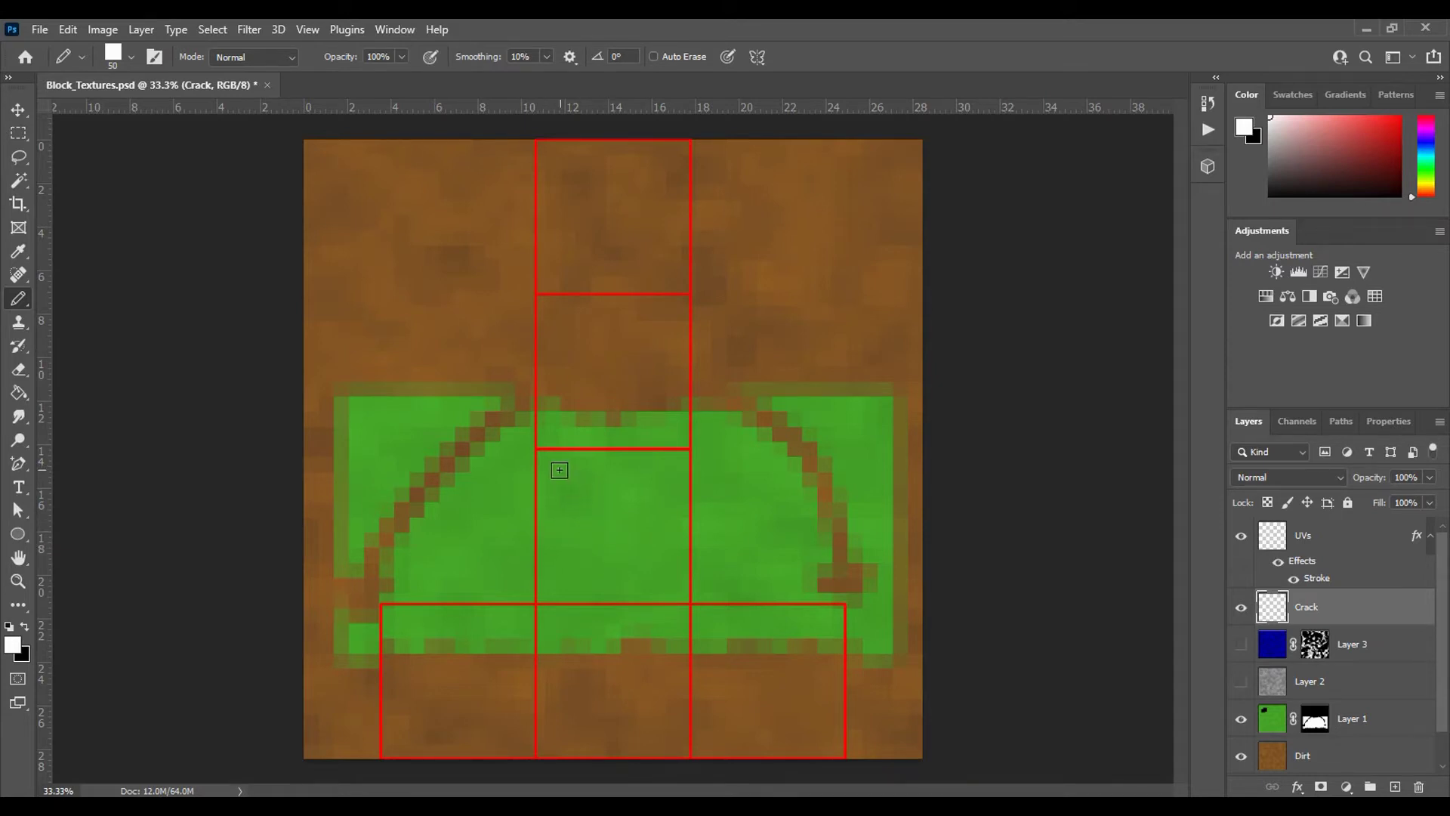
# Step: Pencil a branching white crack in the central grass tile, plus a small mark at its lower right
pyautogui.moveTo(611, 520); pyautogui.dragTo(549, 458)
pyautogui.moveTo(604, 498)
pyautogui.mouseDown()
pyautogui.moveTo(633, 480)
pyautogui.moveTo(652, 508)
pyautogui.moveTo(620, 484)
pyautogui.moveTo(639, 507)
pyautogui.moveTo(643, 495)
pyautogui.moveTo(665, 505)
pyautogui.moveTo(683, 459)
pyautogui.mouseUp()
pyautogui.click(626, 516)
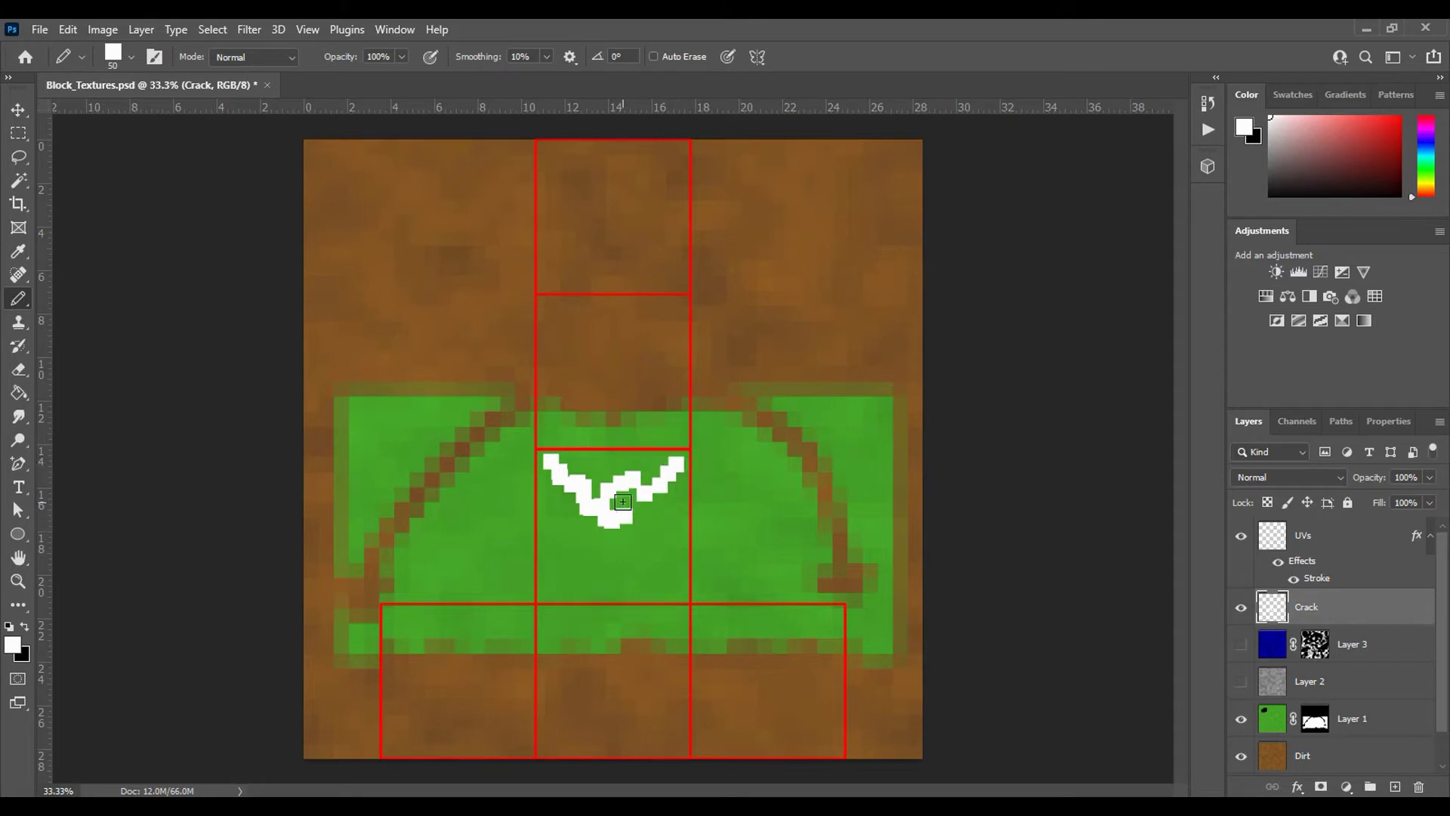
pyautogui.click(588, 546)
pyautogui.moveTo(597, 528); pyautogui.dragTo(541, 597)
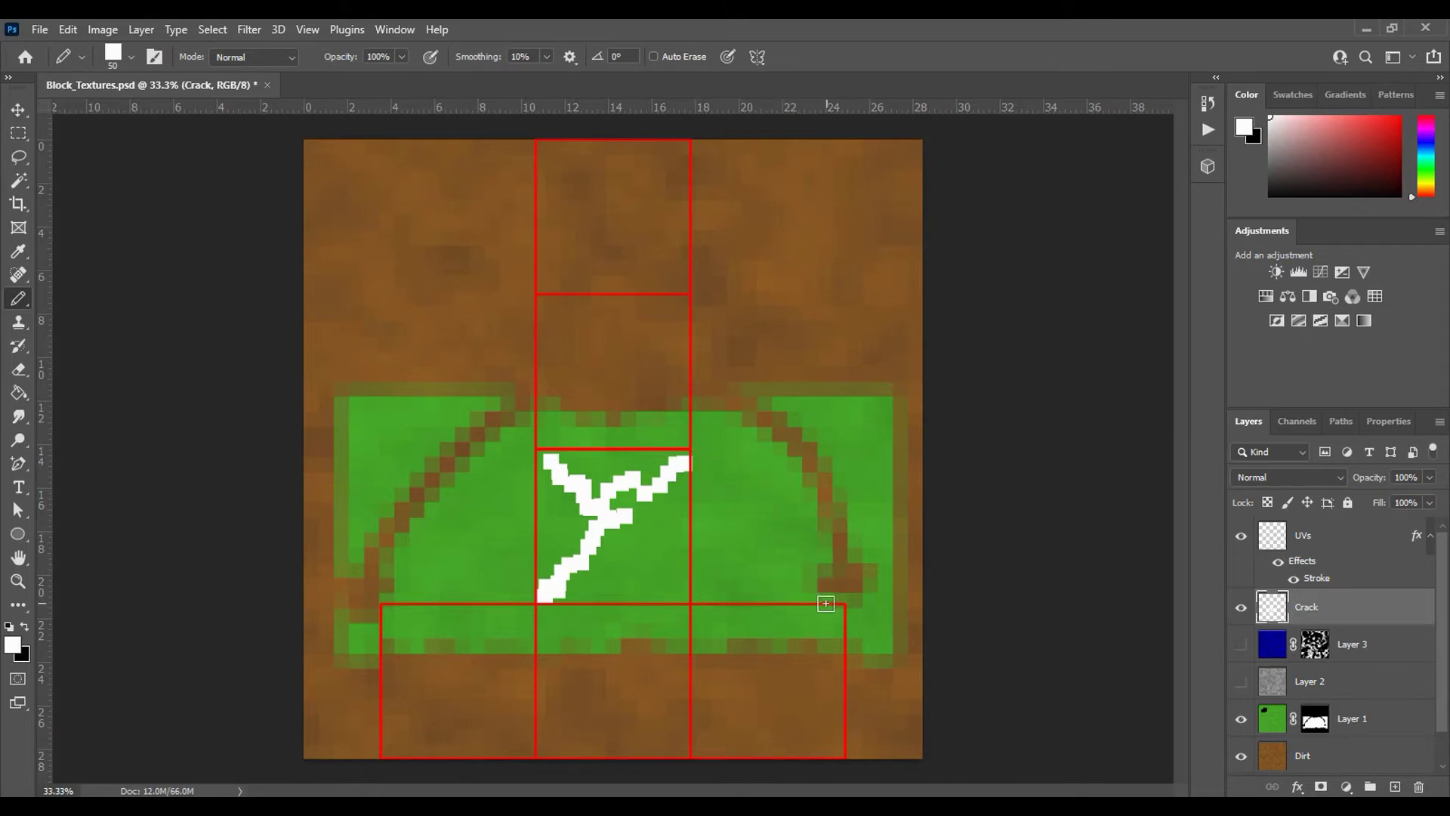
pyautogui.moveTo(826, 611); pyautogui.dragTo(839, 640)
pyautogui.click(847, 640)
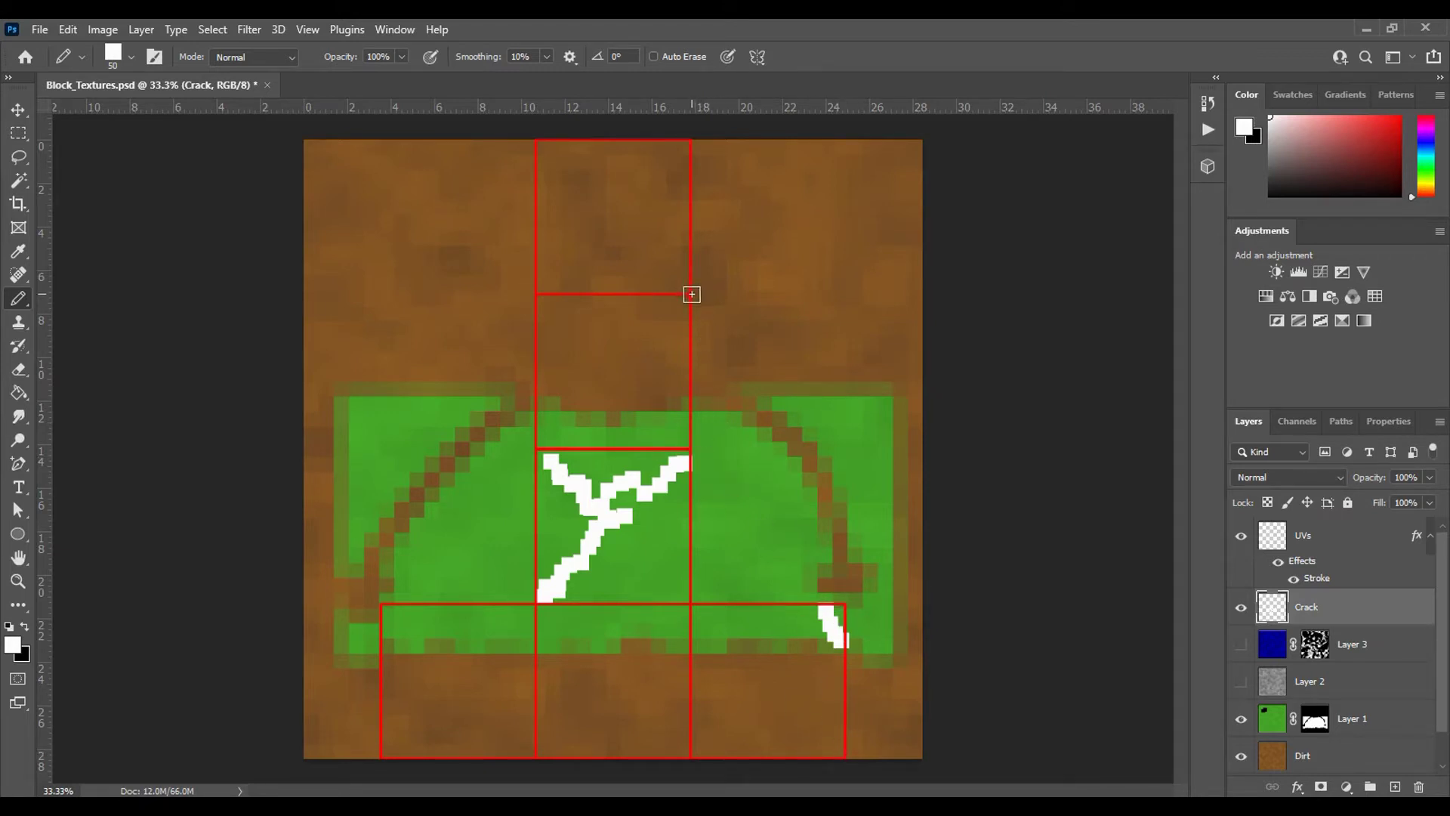
# Step: Undo a stray edge mark and pencil a crack through the dirt tile above the grass
pyautogui.click(692, 294)
pyautogui.hotkey('ctrl', 'z')
pyautogui.hotkey('ctrl', 'z')
pyautogui.moveTo(690, 411)
pyautogui.mouseDown()
pyautogui.moveTo(655, 387)
pyautogui.moveTo(644, 405)
pyautogui.moveTo(666, 392)
pyautogui.moveTo(620, 309)
pyautogui.moveTo(619, 278)
pyautogui.moveTo(631, 286)
pyautogui.moveTo(569, 223)
pyautogui.moveTo(607, 247)
pyautogui.moveTo(602, 261)
pyautogui.moveTo(649, 208)
pyautogui.moveTo(621, 230)
pyautogui.moveTo(597, 191)
pyautogui.moveTo(611, 182)
pyautogui.moveTo(619, 213)
pyautogui.moveTo(656, 160)
pyautogui.moveTo(626, 210)
pyautogui.moveTo(659, 245)
pyautogui.mouseUp()
# Step: Branch the crack into the top tile and mark the bottom-right tile's lower edge
pyautogui.click(650, 207)
pyautogui.click(657, 161)
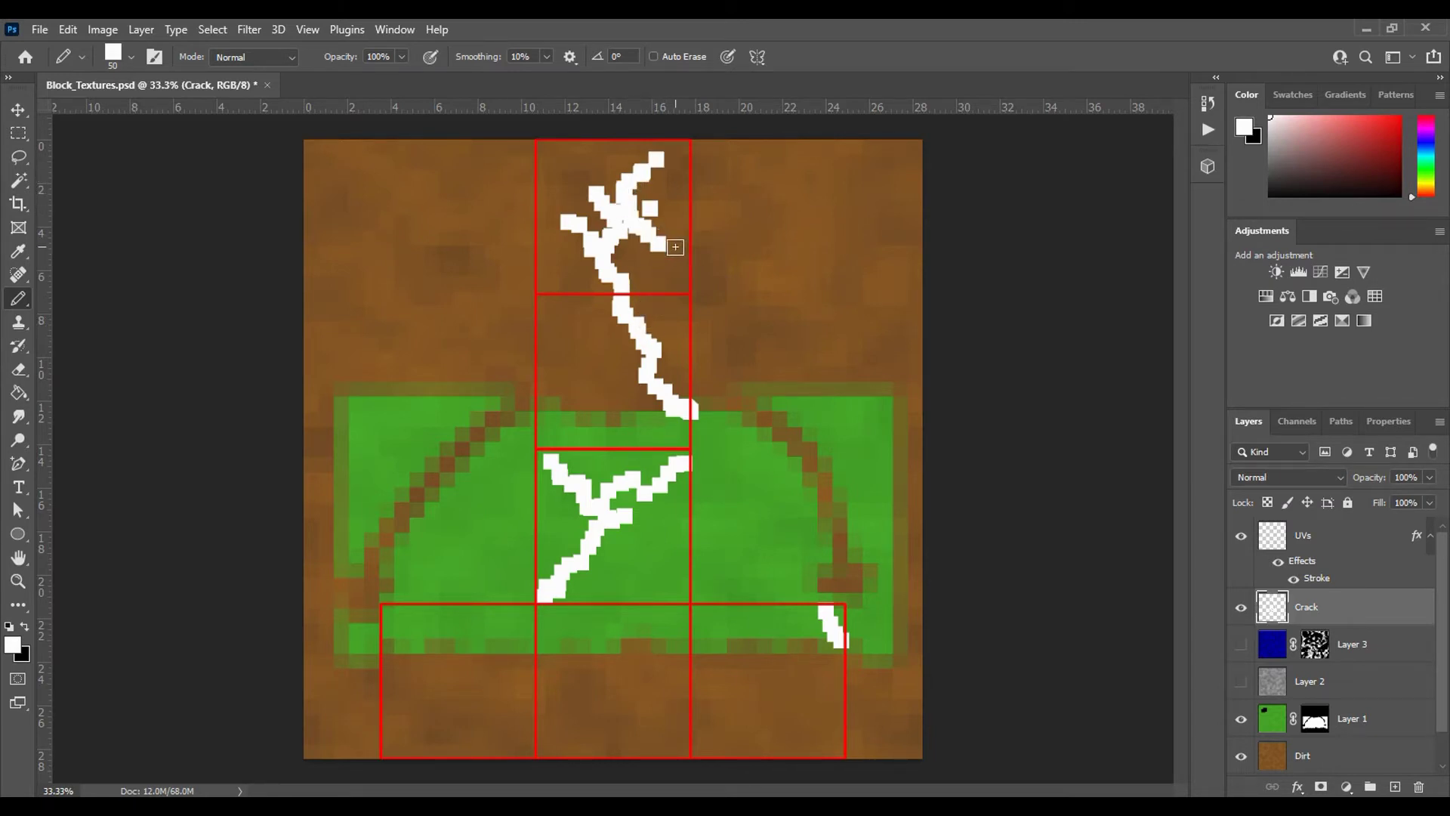
pyautogui.moveTo(675, 249); pyautogui.dragTo(686, 251)
pyautogui.moveTo(836, 742); pyautogui.dragTo(805, 751)
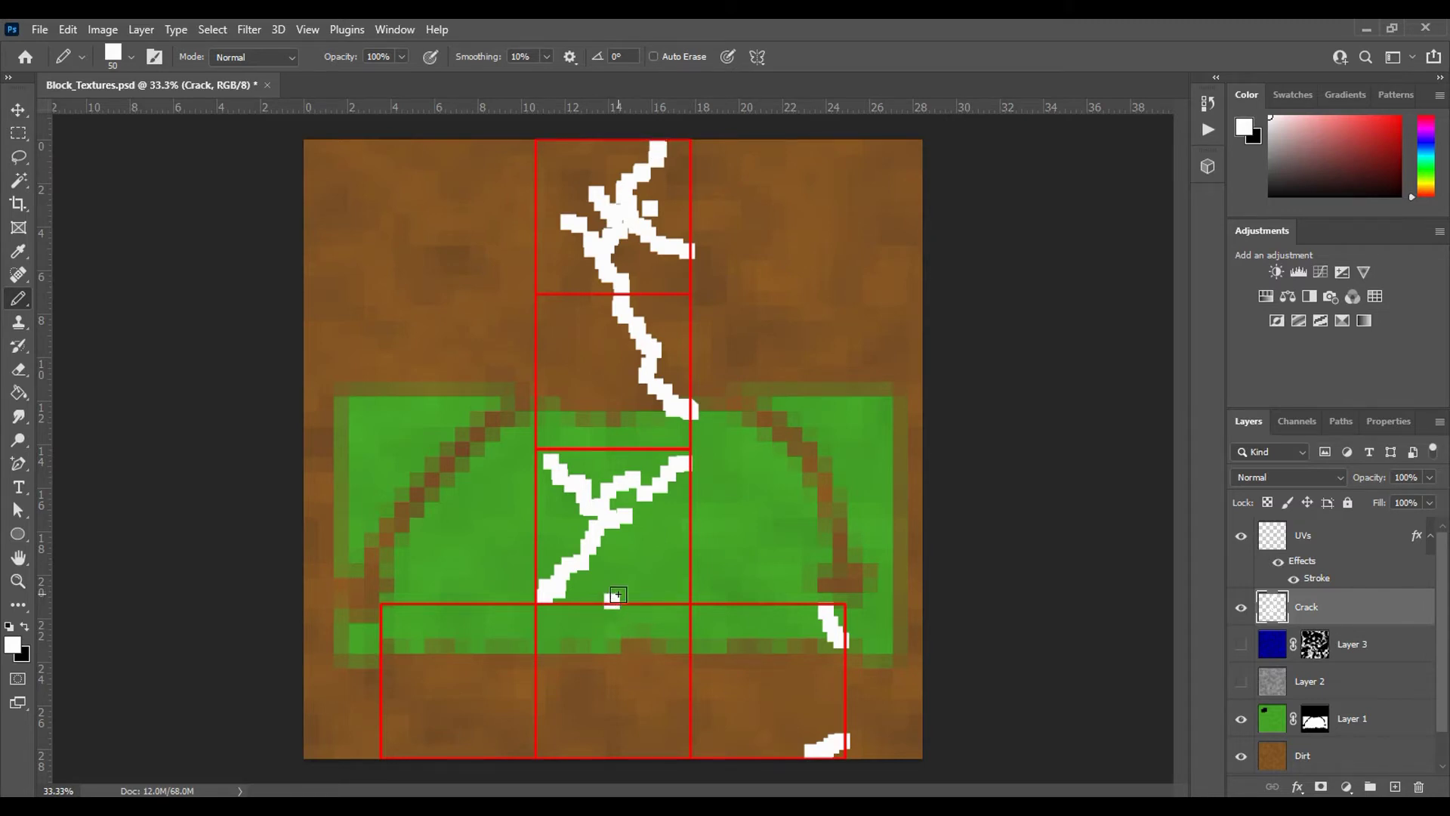
# Step: Draw a curving crack with a side branch in the bottom tiles, plus a short branch in the upper dirt tile
pyautogui.moveTo(618, 595)
pyautogui.mouseDown()
pyautogui.moveTo(627, 584)
pyautogui.moveTo(638, 683)
pyautogui.moveTo(630, 664)
pyautogui.moveTo(602, 748)
pyautogui.moveTo(616, 735)
pyautogui.moveTo(593, 754)
pyautogui.mouseUp()
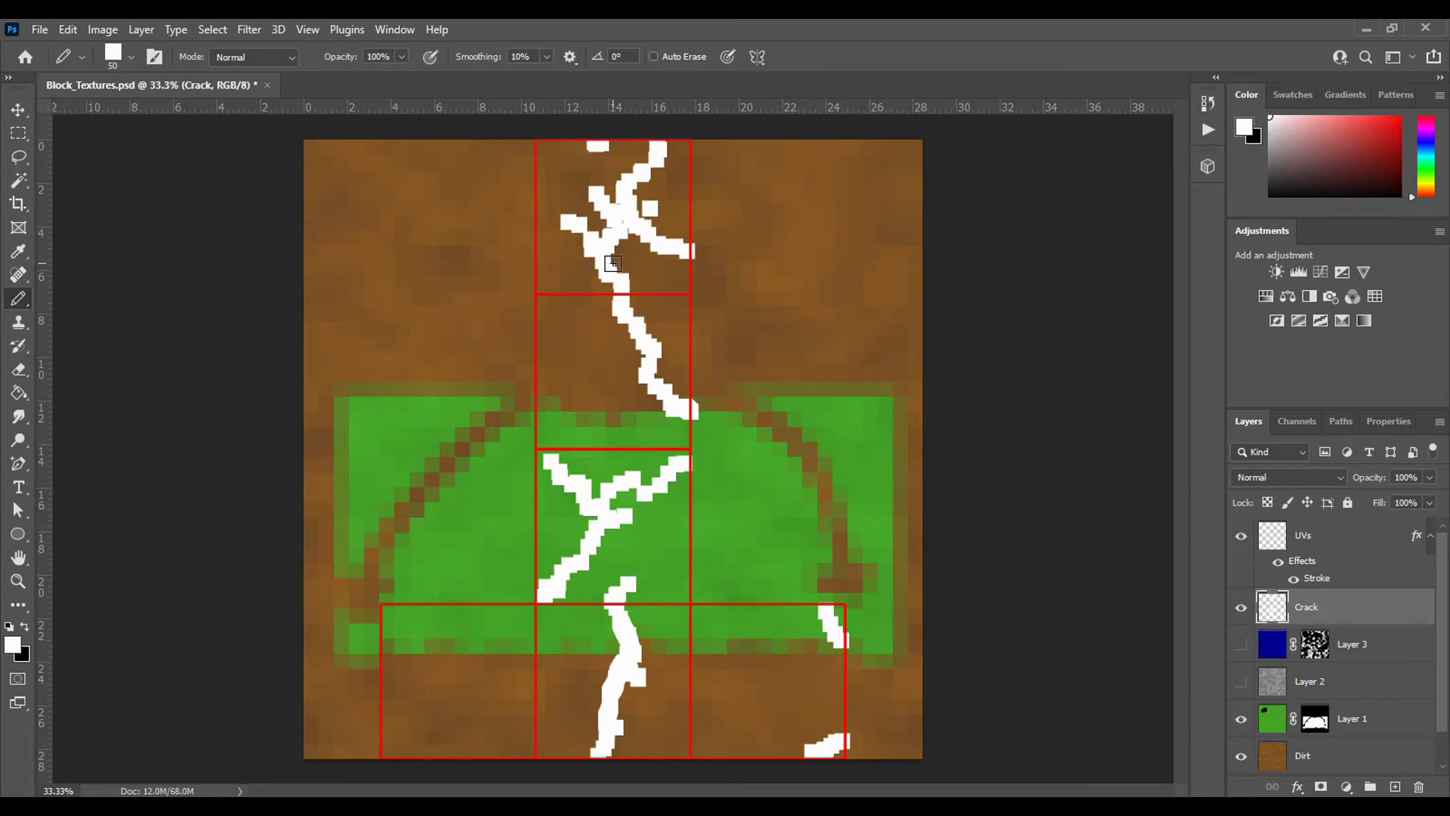
pyautogui.moveTo(632, 671)
pyautogui.mouseDown()
pyautogui.moveTo(685, 708)
pyautogui.moveTo(691, 693)
pyautogui.moveTo(675, 688)
pyautogui.moveTo(711, 662)
pyautogui.moveTo(697, 662)
pyautogui.moveTo(714, 623)
pyautogui.moveTo(714, 673)
pyautogui.moveTo(780, 729)
pyautogui.moveTo(760, 704)
pyautogui.moveTo(779, 687)
pyautogui.moveTo(764, 689)
pyautogui.moveTo(730, 749)
pyautogui.mouseUp()
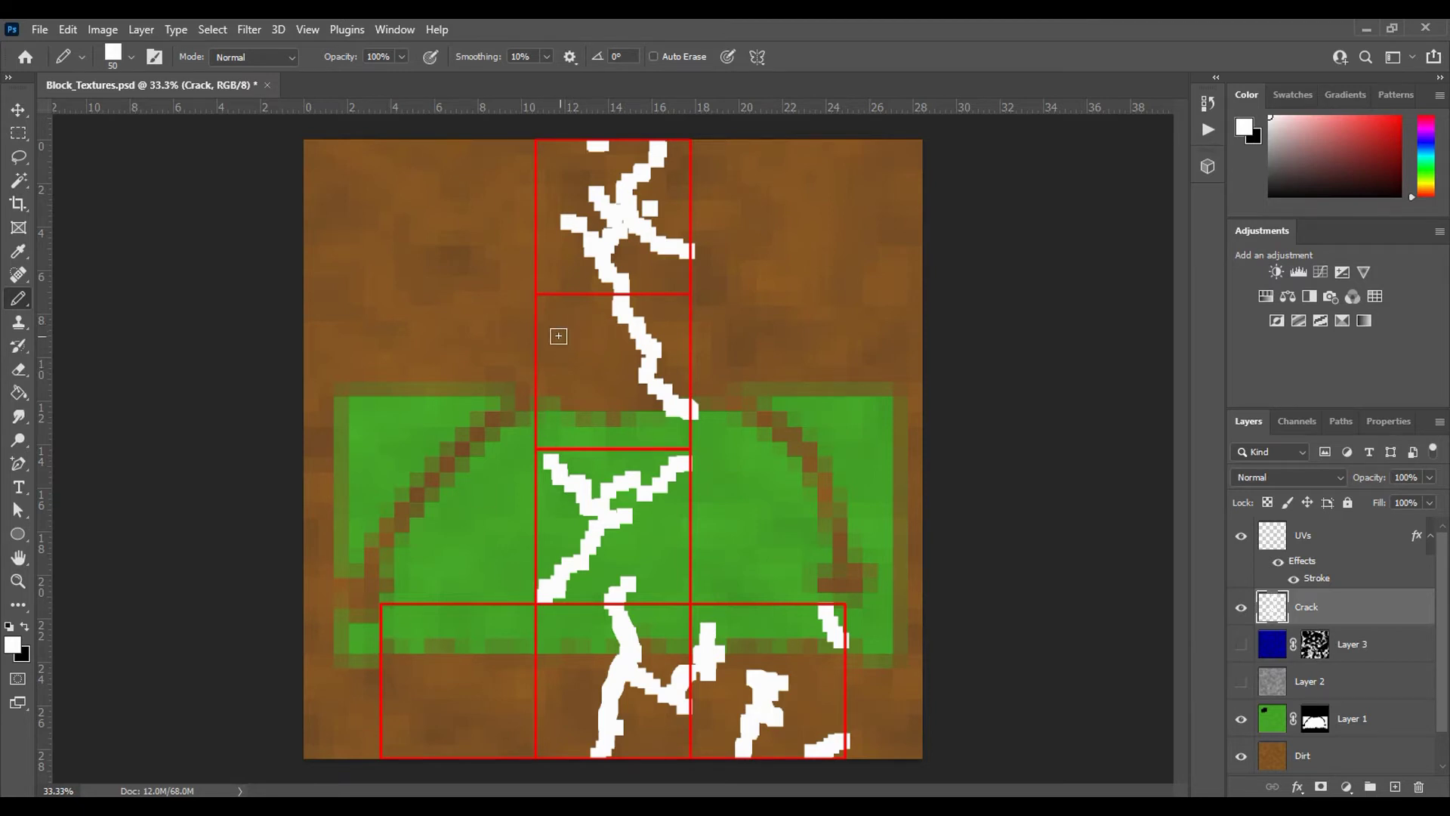
pyautogui.moveTo(586, 371)
pyautogui.mouseDown()
pyautogui.moveTo(536, 345)
pyautogui.moveTo(572, 349)
pyautogui.moveTo(593, 404)
pyautogui.moveTo(578, 388)
pyautogui.moveTo(596, 377)
pyautogui.moveTo(624, 394)
pyautogui.moveTo(593, 404)
pyautogui.mouseUp()
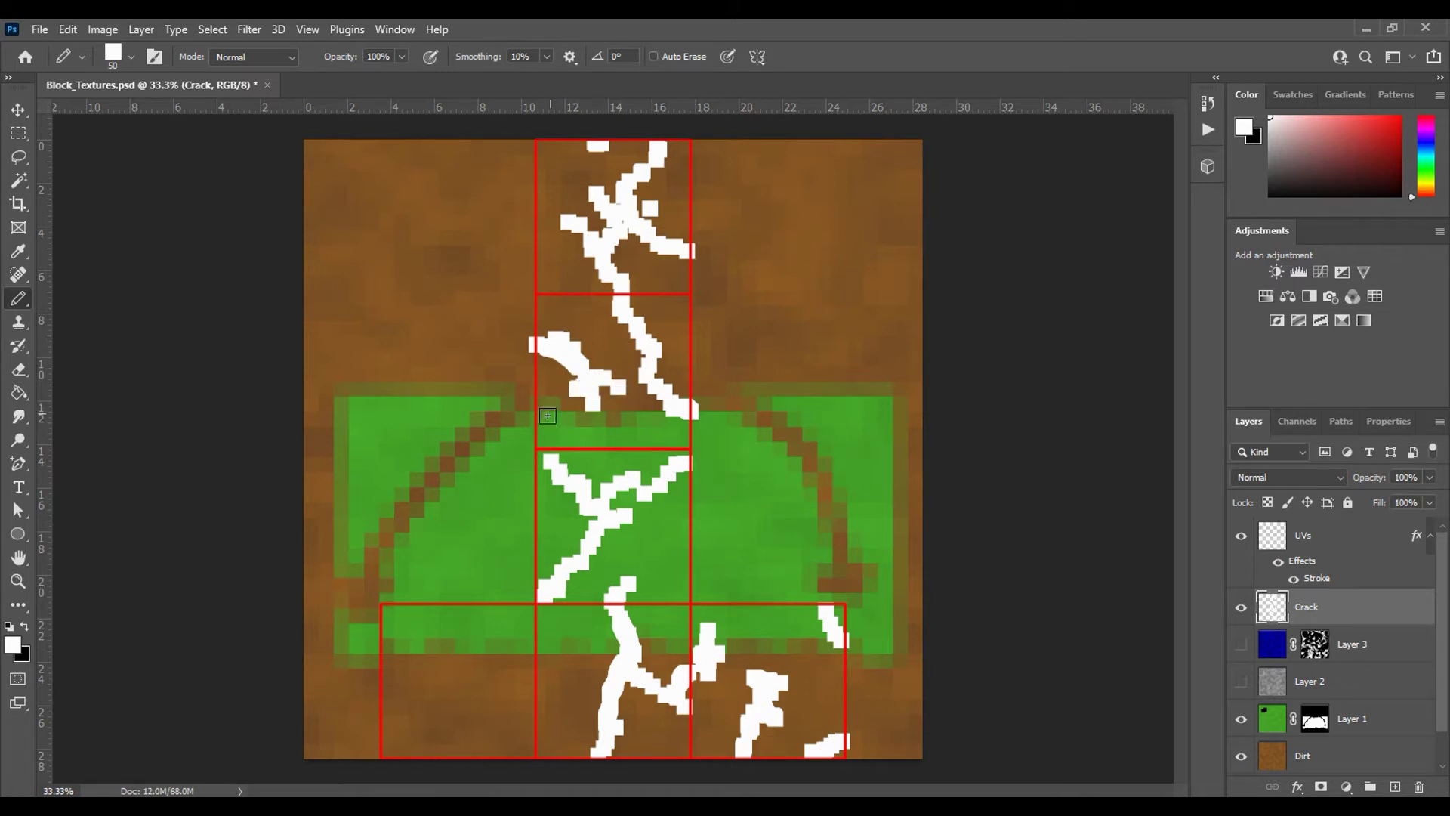
# Step: Pencil a crack across the bottom-left tile and add pixel blocks to the middle and lower-left cracks
pyautogui.click(530, 345)
pyautogui.moveTo(378, 657)
pyautogui.mouseDown()
pyautogui.moveTo(450, 697)
pyautogui.moveTo(427, 678)
pyautogui.moveTo(445, 659)
pyautogui.moveTo(539, 610)
pyautogui.moveTo(442, 672)
pyautogui.moveTo(448, 636)
pyautogui.moveTo(466, 645)
pyautogui.moveTo(420, 617)
pyautogui.mouseUp()
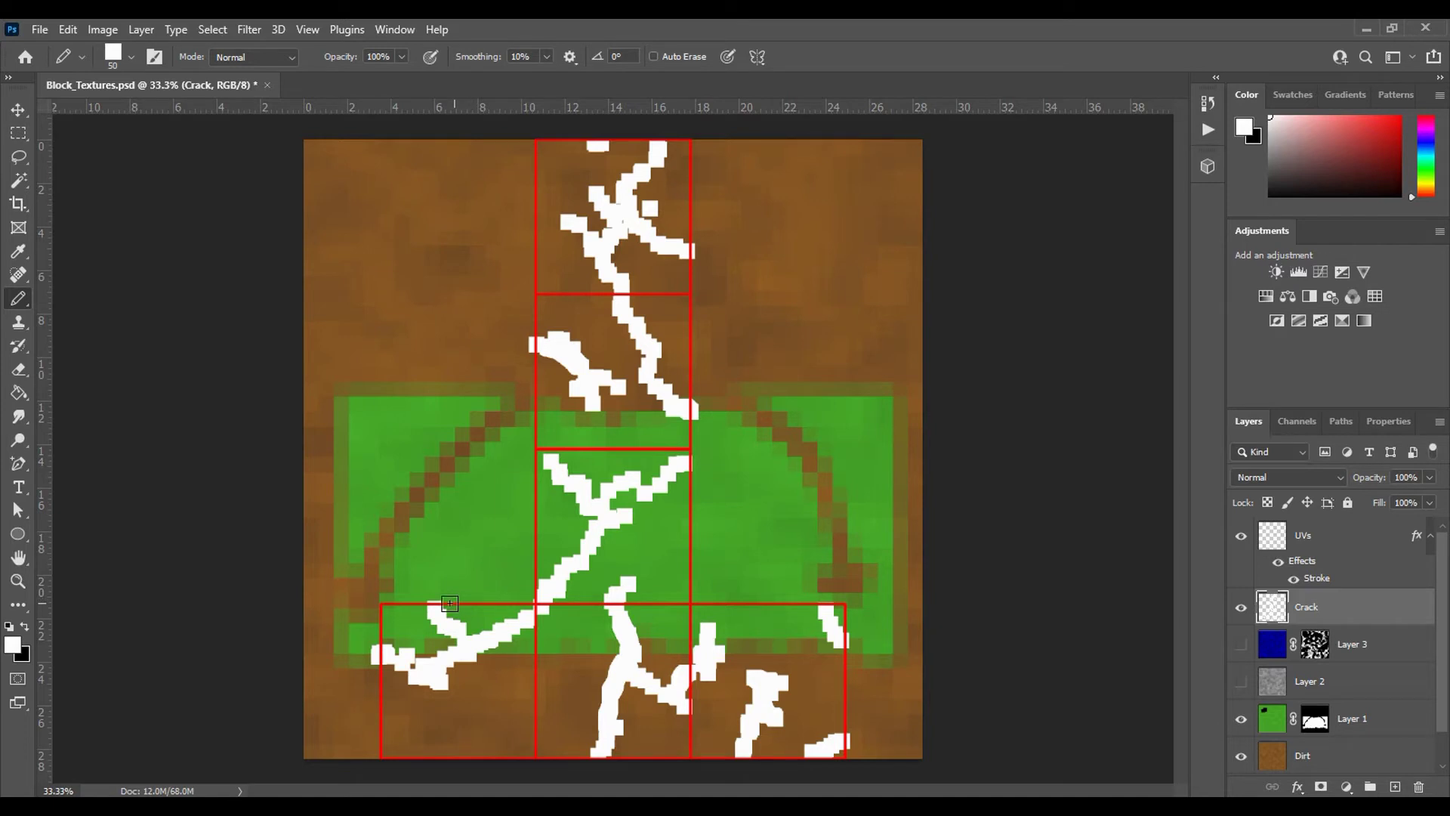
pyautogui.click(429, 607)
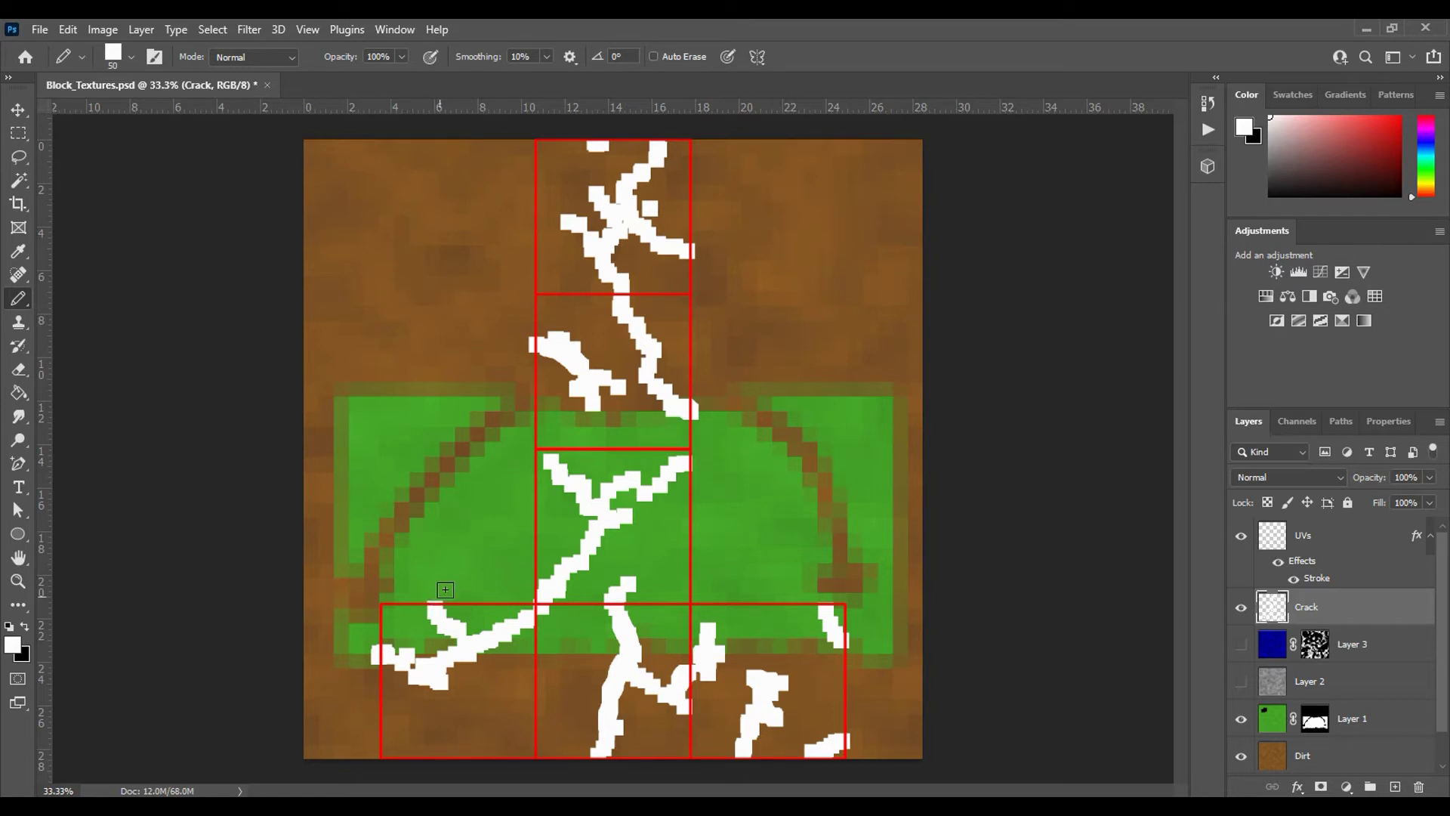
pyautogui.click(538, 370)
pyautogui.moveTo(535, 506); pyautogui.dragTo(540, 508)
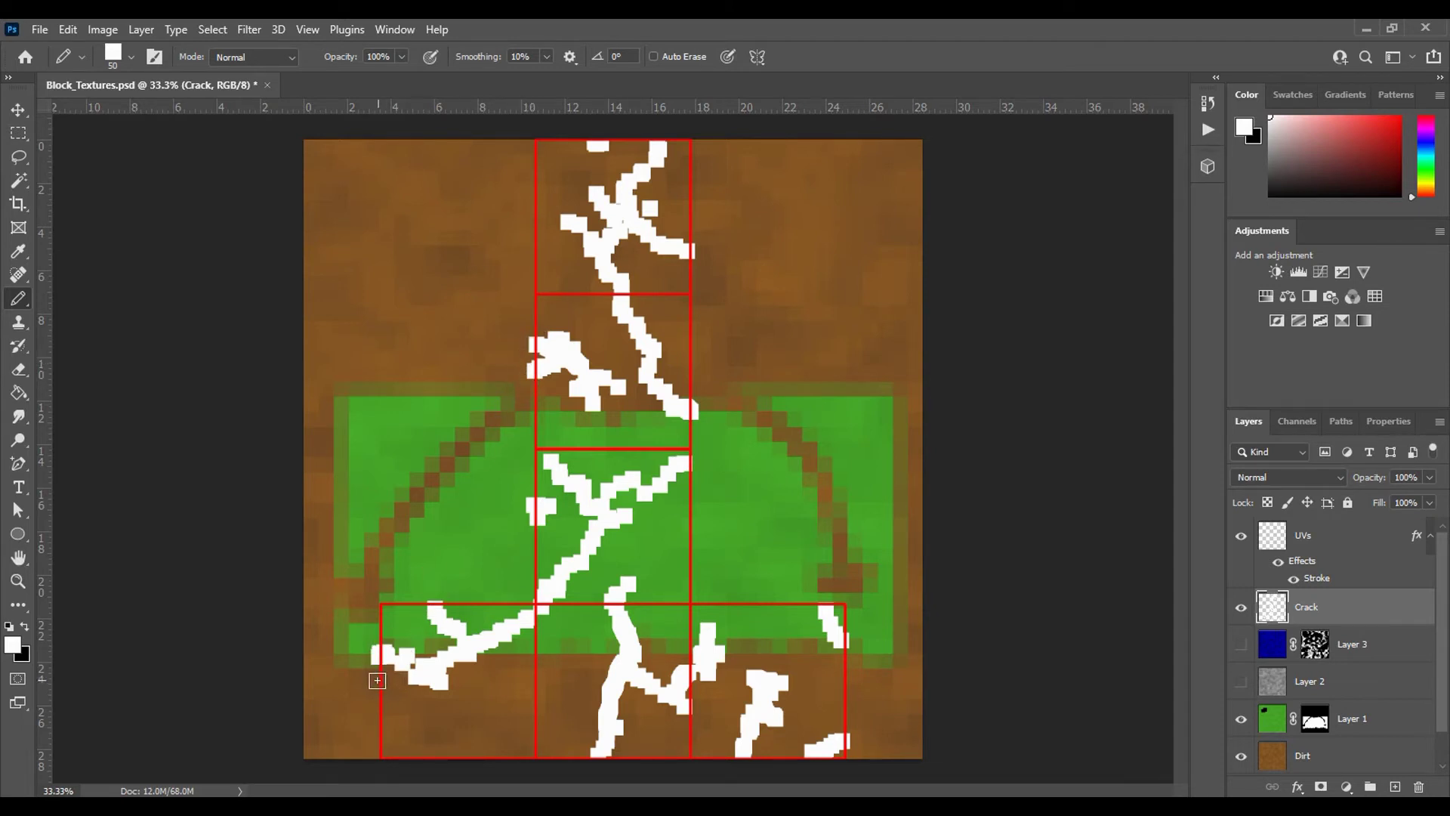
pyautogui.moveTo(374, 682); pyautogui.dragTo(423, 678)
# Step: Save the document as Block_Textures.psd in Photoshop format
pyautogui.click(42, 30)
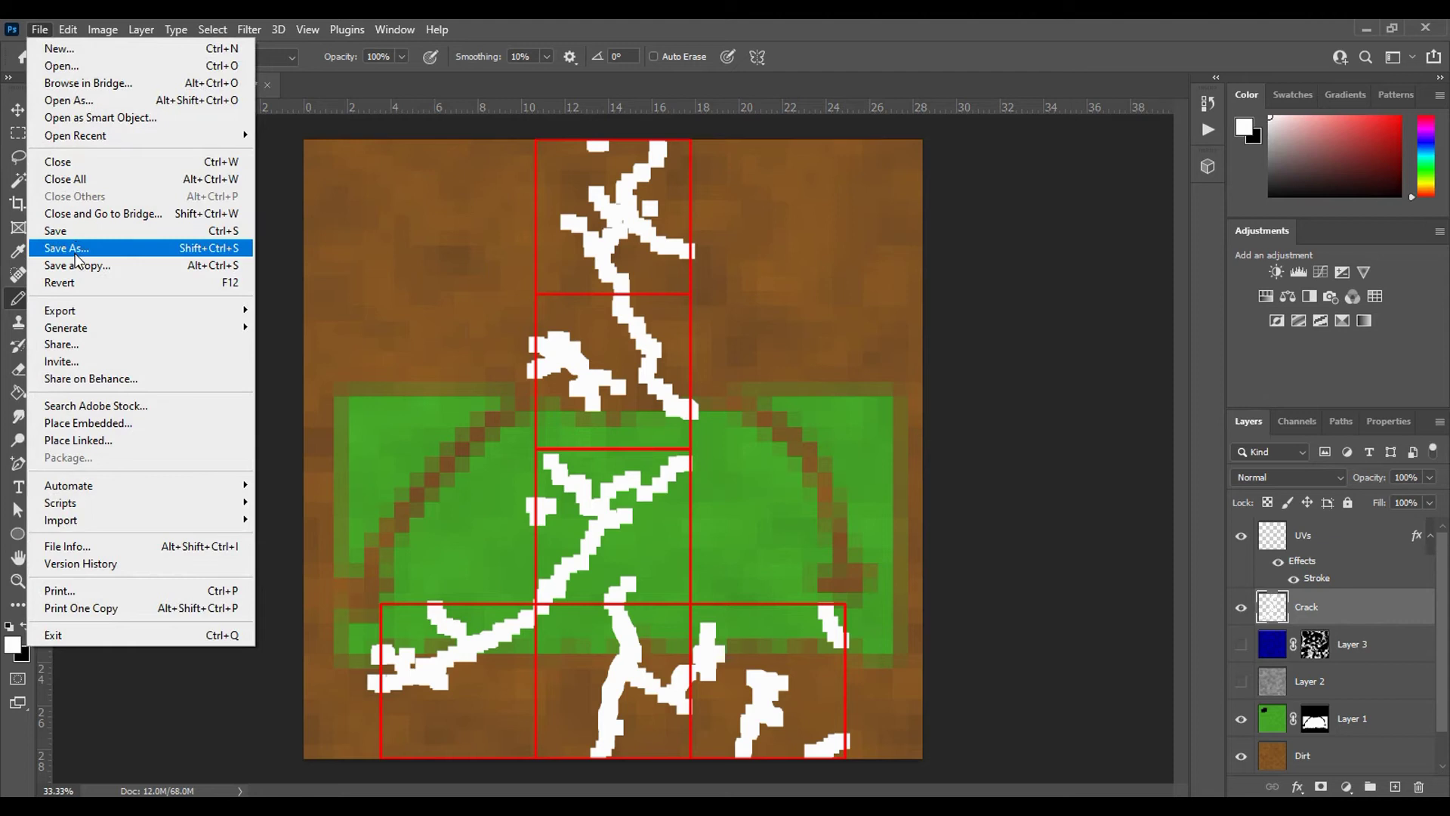
pyautogui.click(76, 257)
pyautogui.click(265, 386)
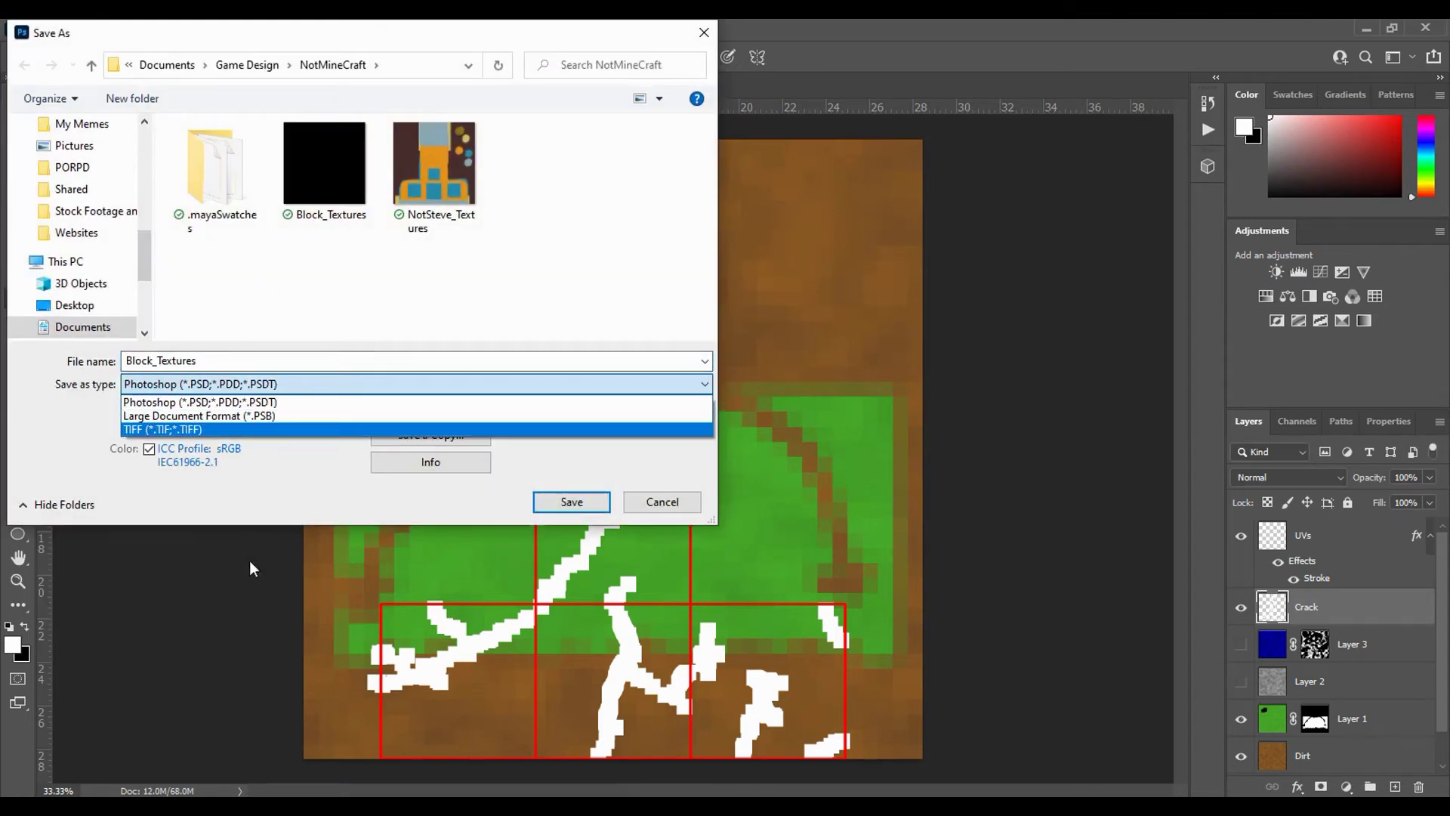
pyautogui.click(201, 402)
pyautogui.click(572, 502)
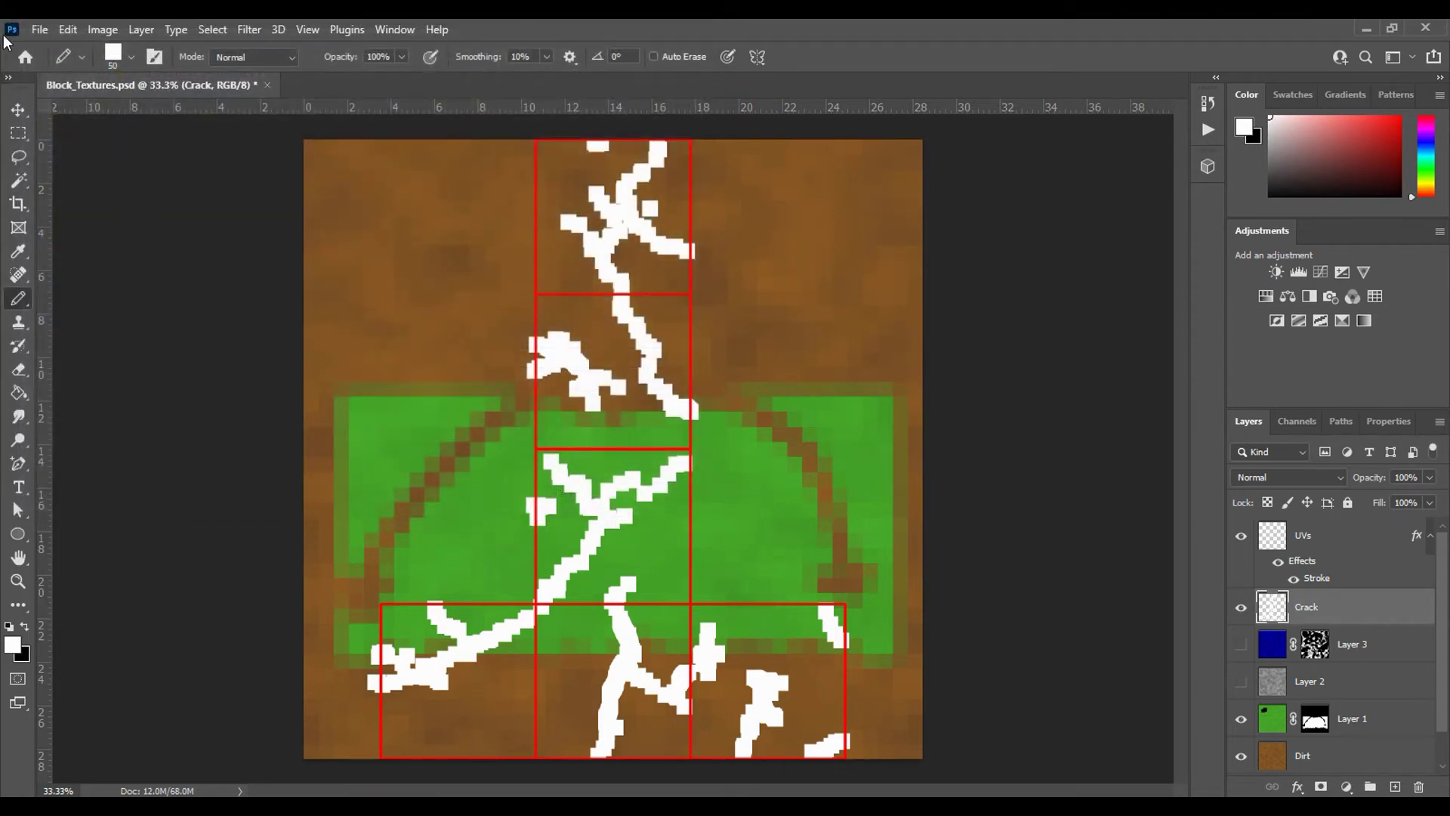
# Step: Hide the red UV outline layer
pyautogui.click(40, 30)
pyautogui.moveTo(68, 29)
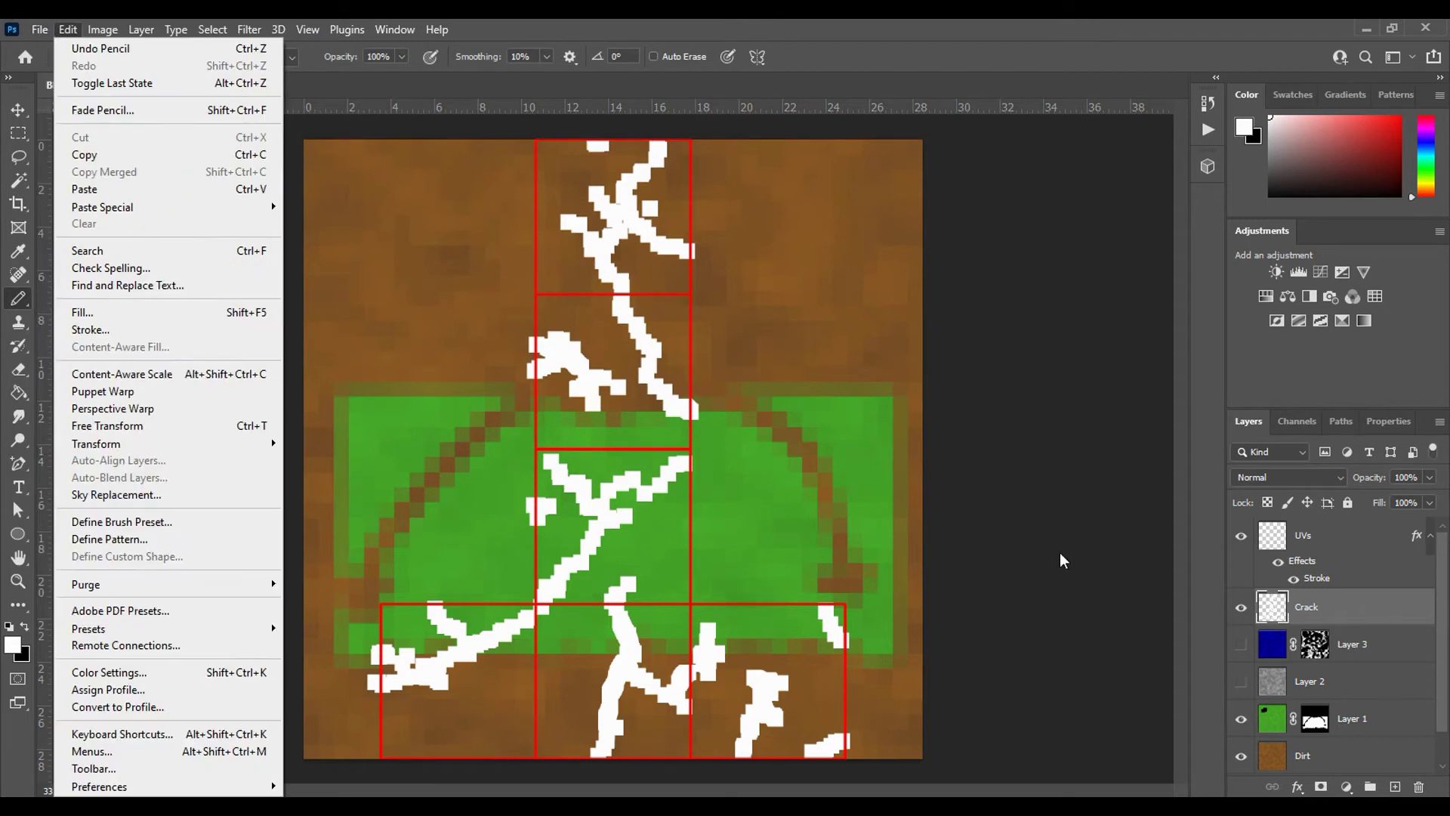
pyautogui.click(970, 563)
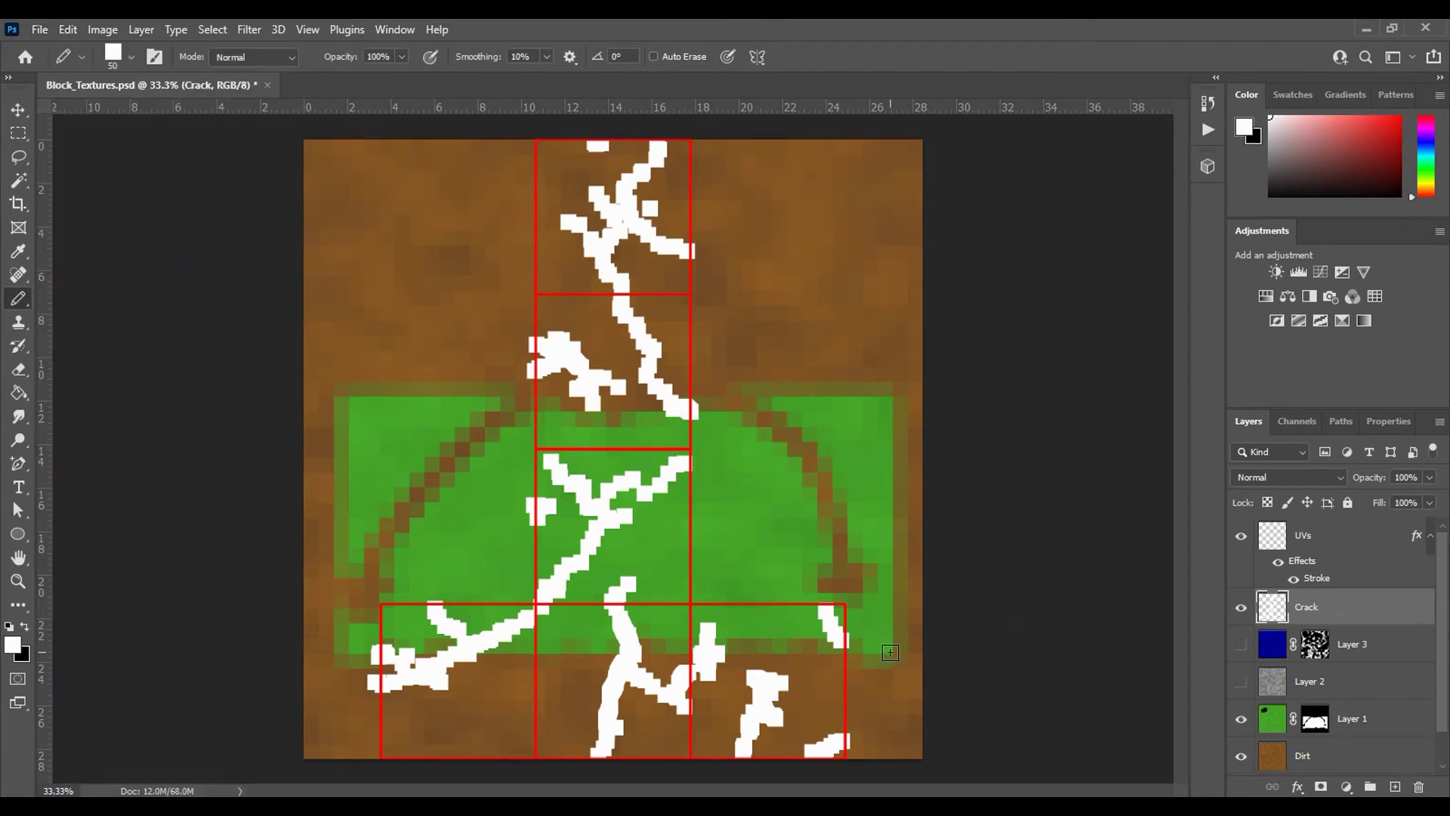
pyautogui.click(1237, 536)
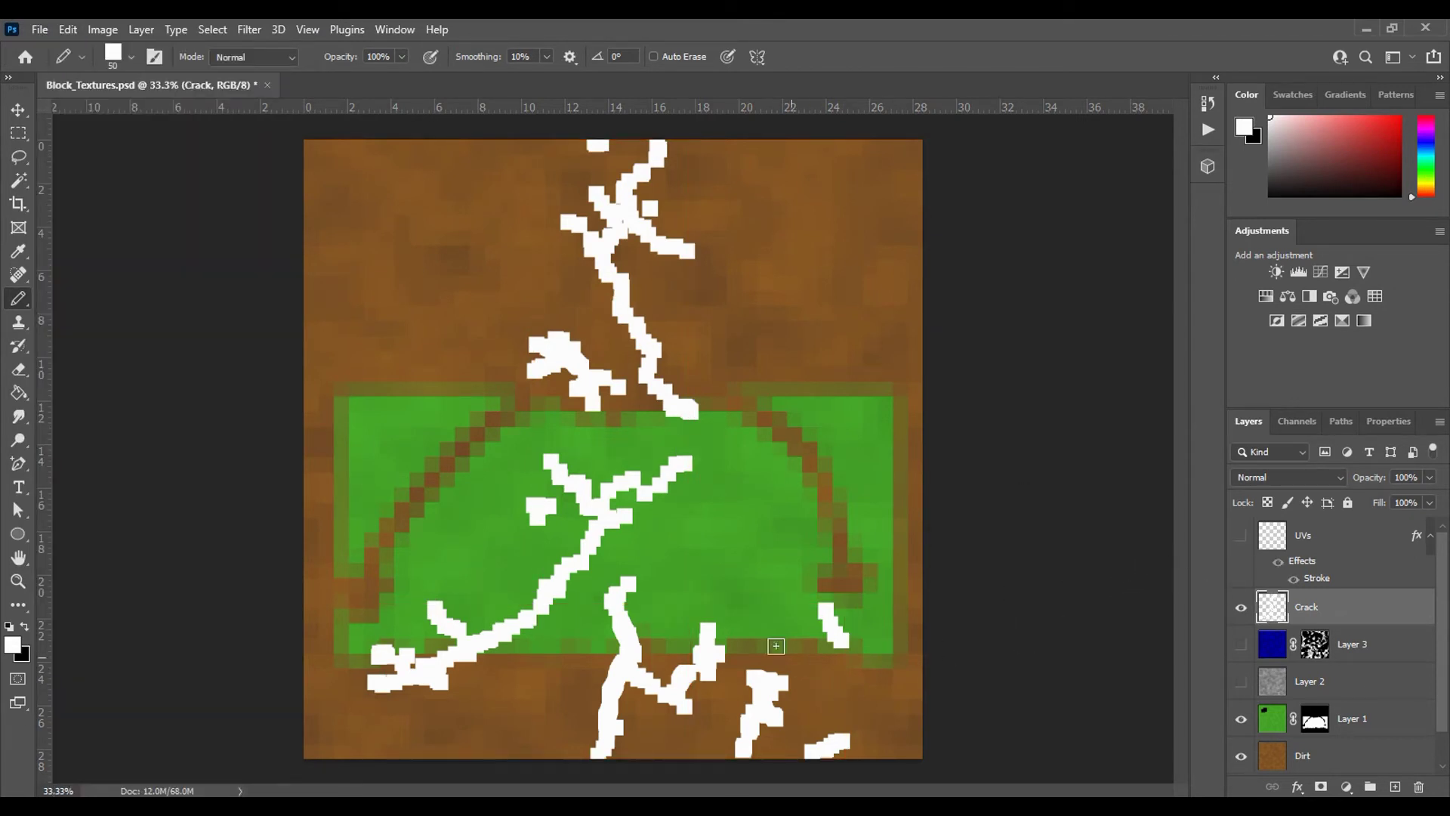
# Step: Save a Targa copy over Block_Grass.tga, confirming the replacement and Targa options
pyautogui.click(34, 31)
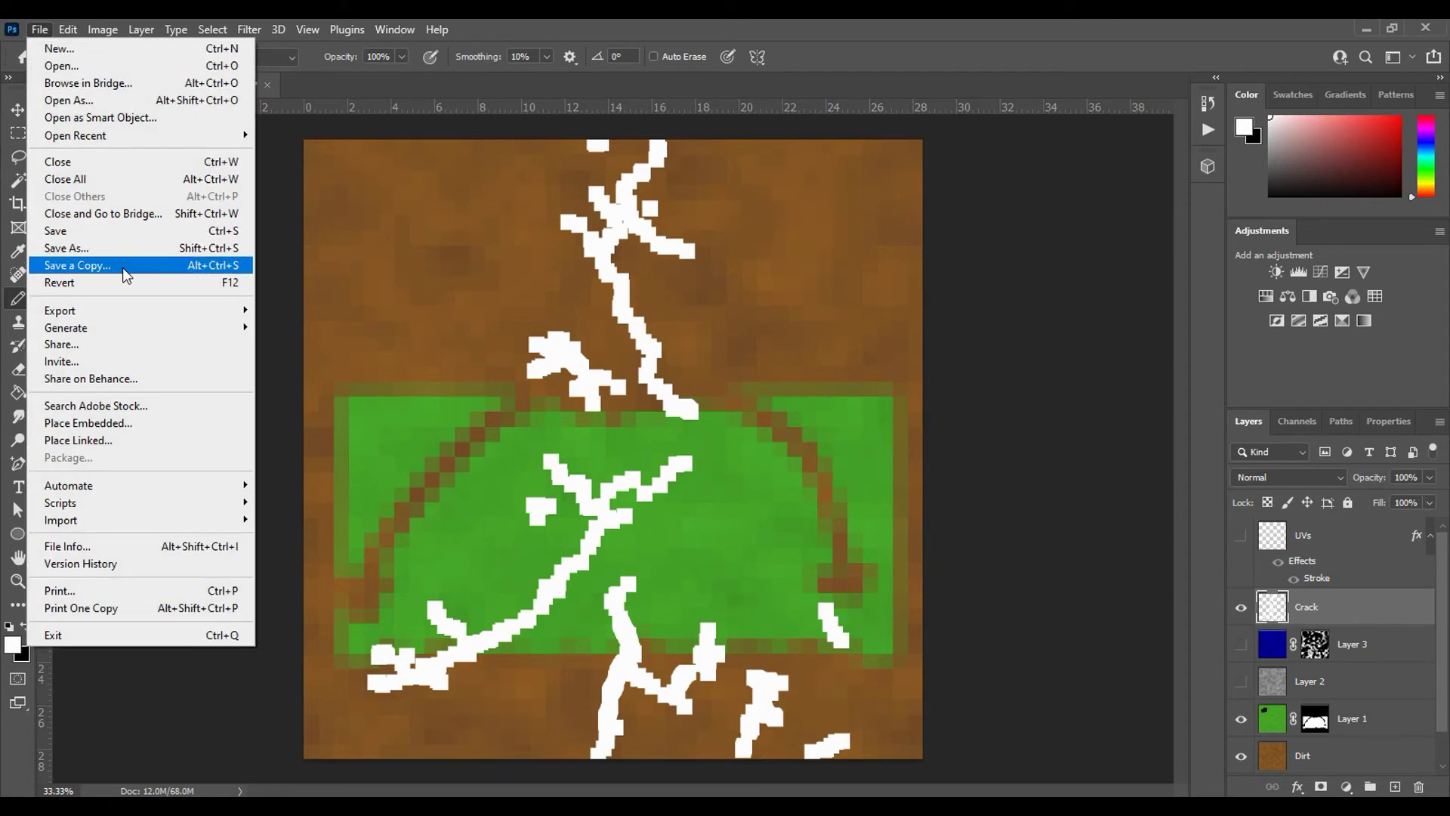
pyautogui.click(122, 267)
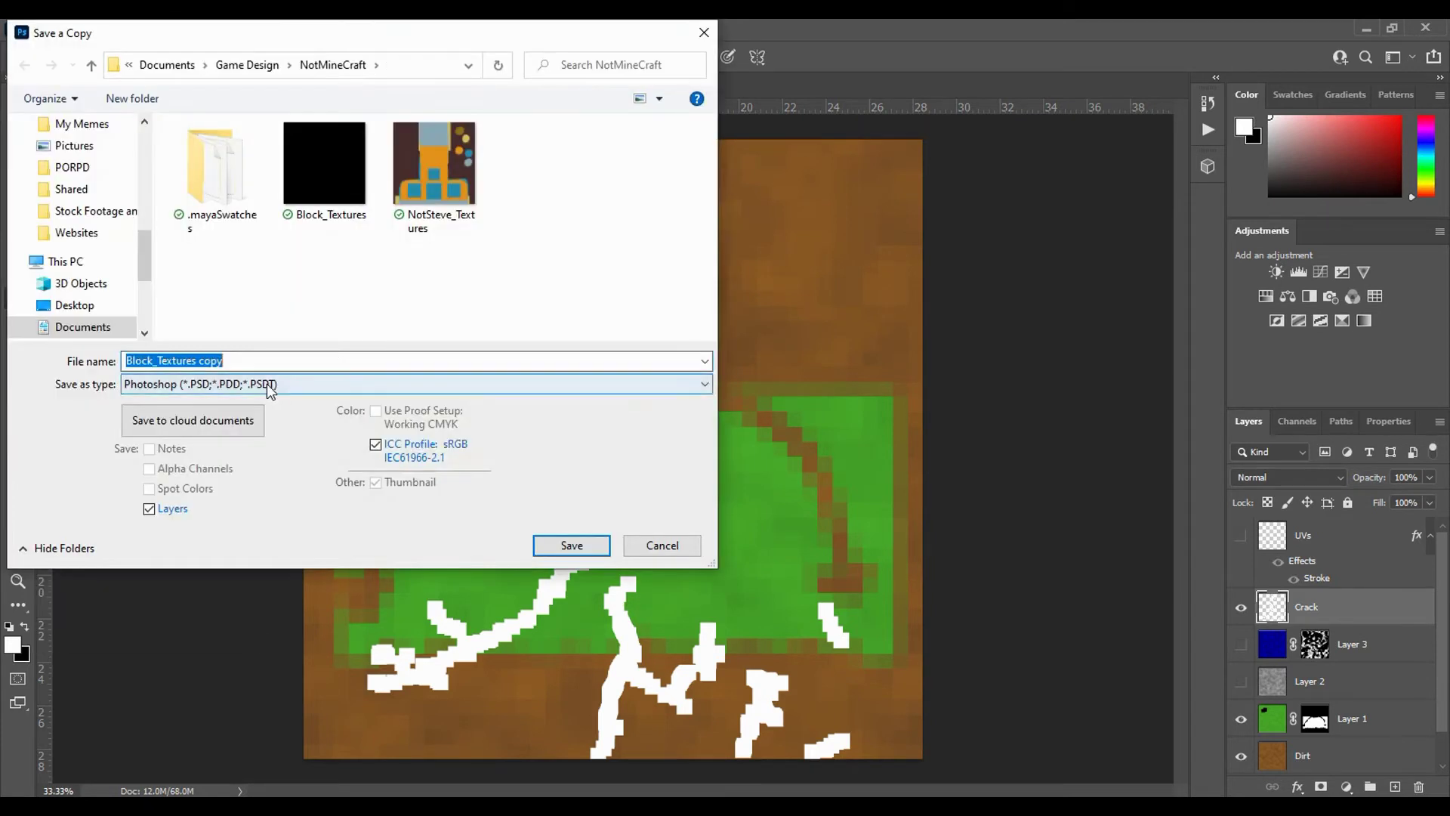
pyautogui.click(269, 383)
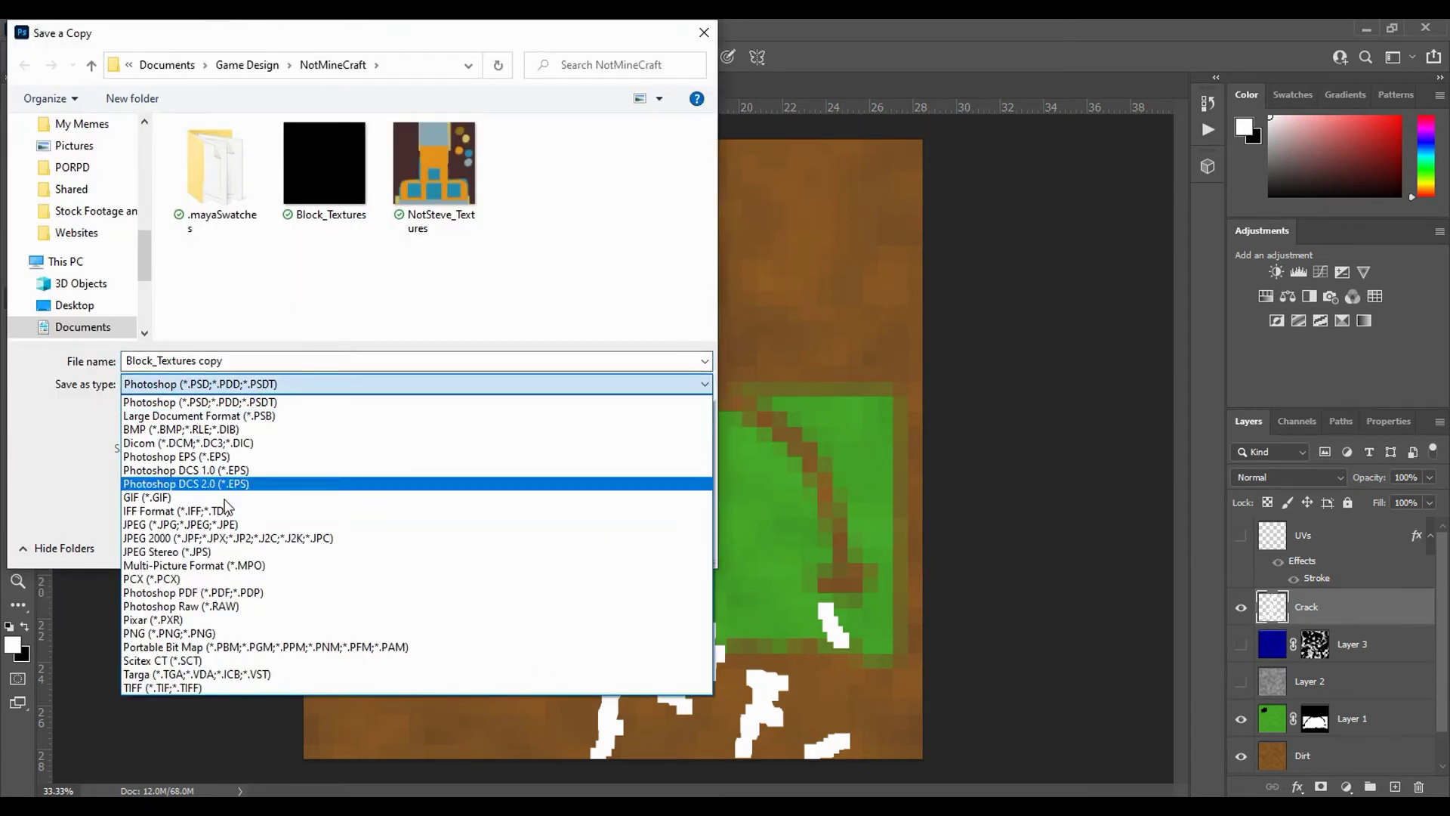
pyautogui.click(197, 674)
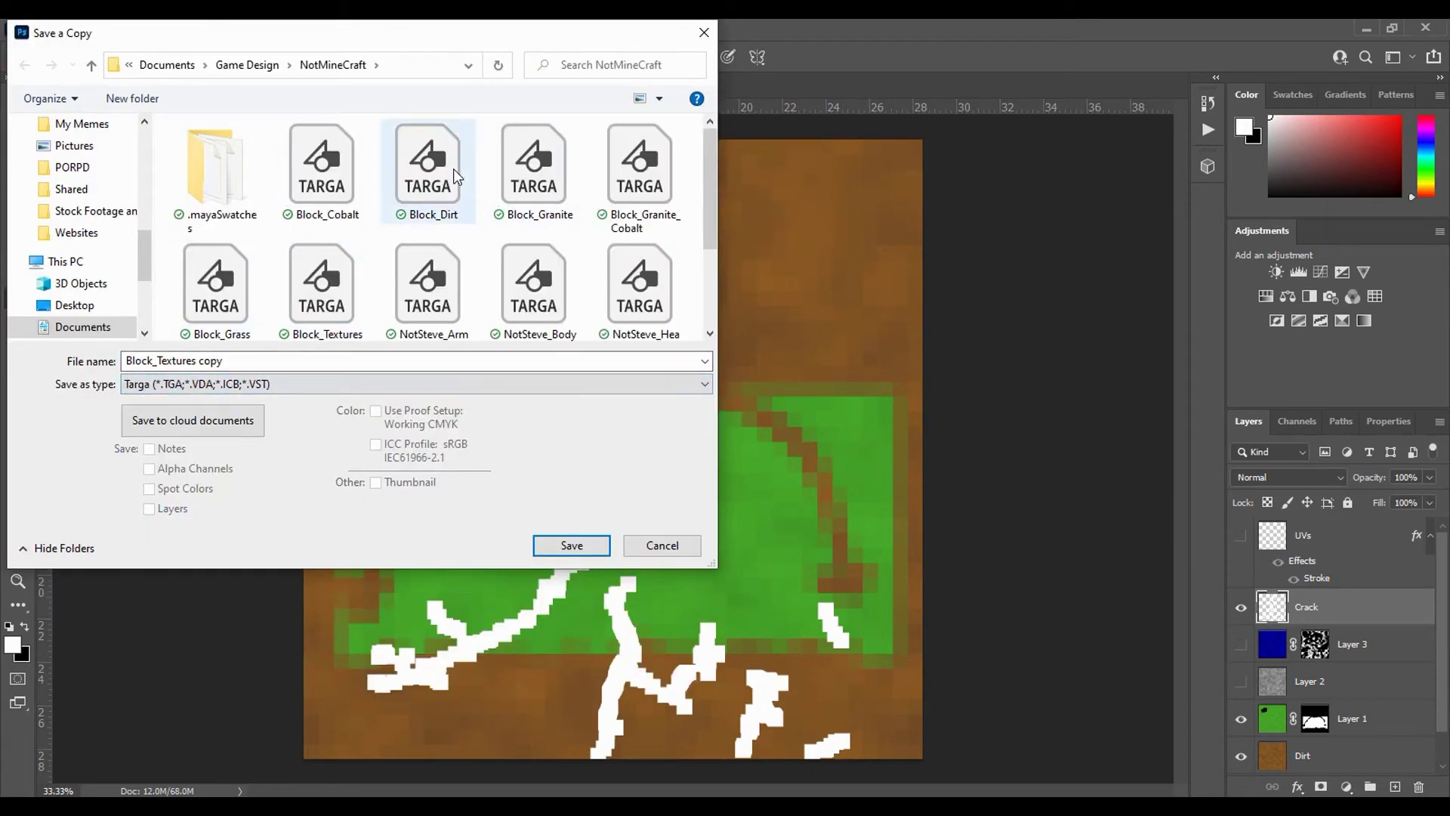
pyautogui.scroll(-1, 527, 195)
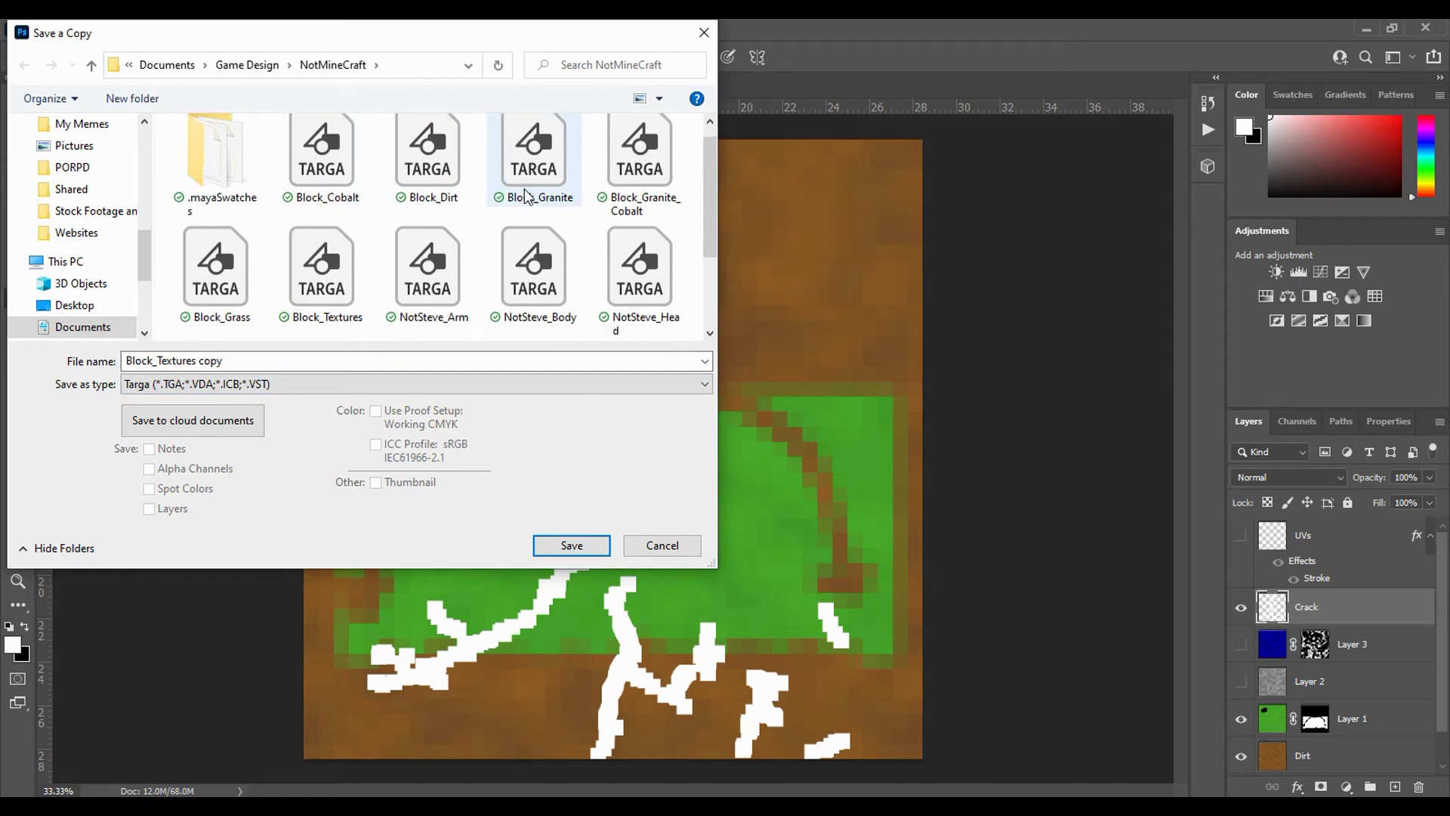
pyautogui.click(256, 271)
pyautogui.click(544, 550)
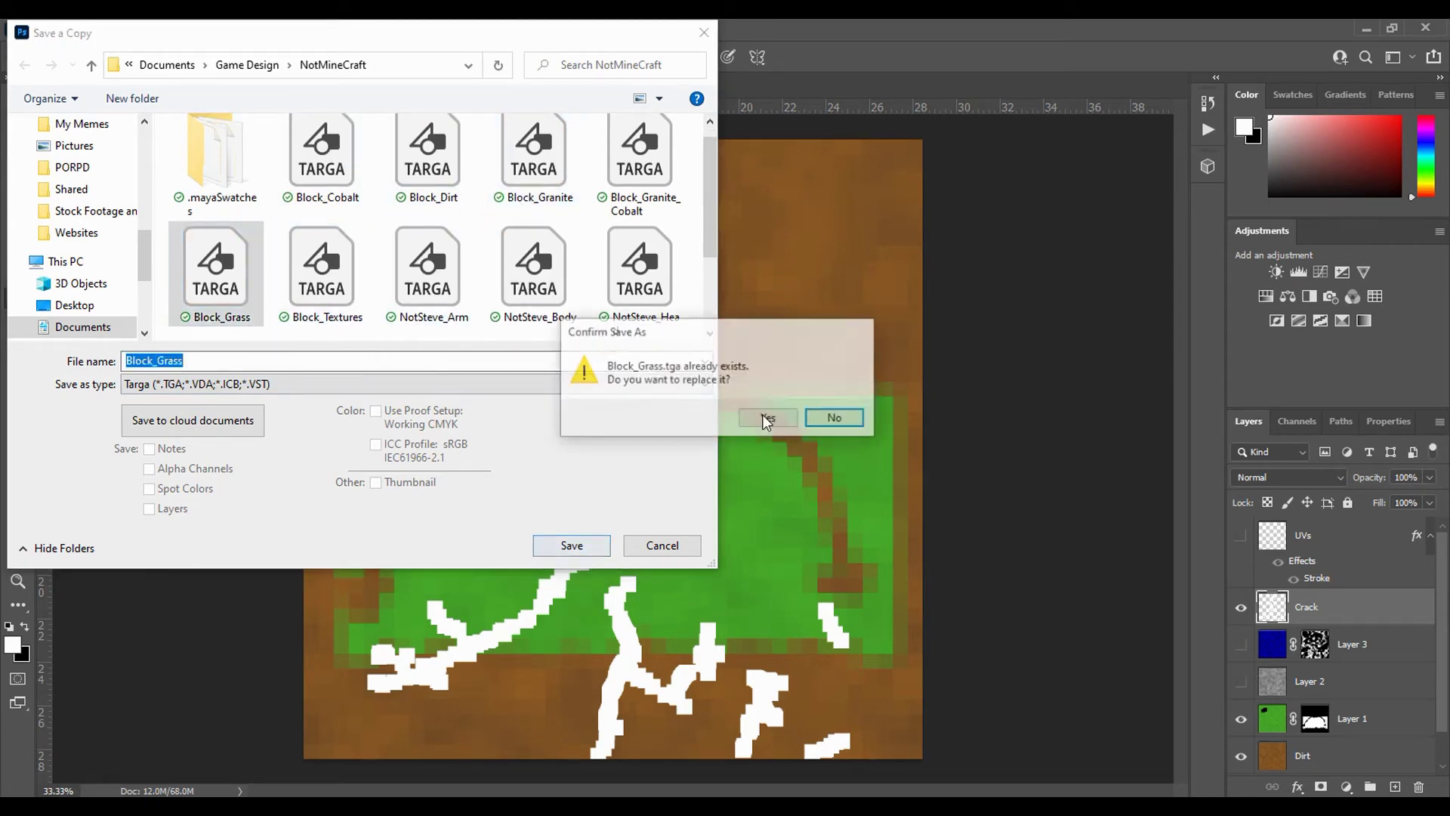
pyautogui.click(770, 420)
pyautogui.click(762, 286)
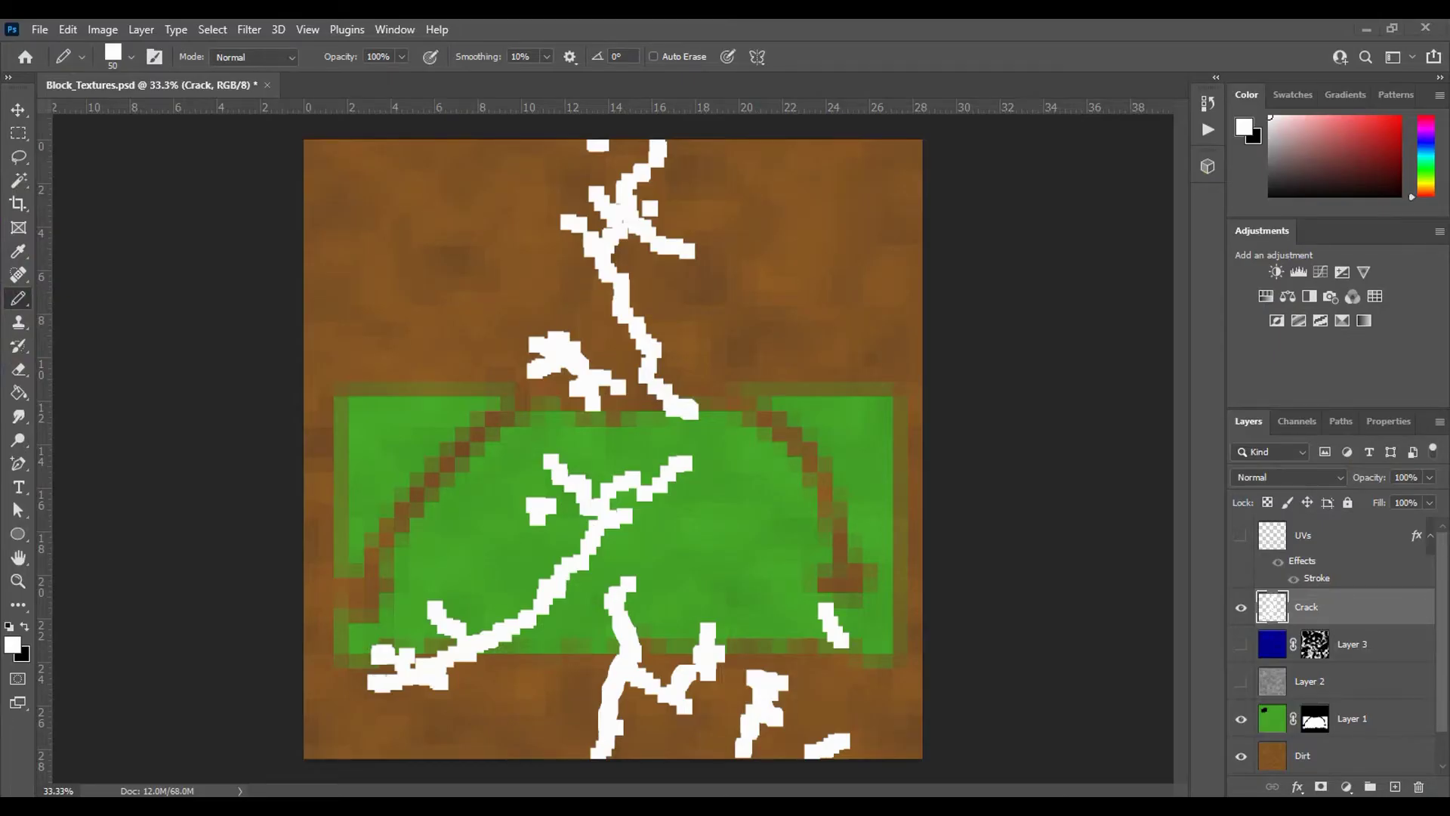
pyautogui.click(785, 748)
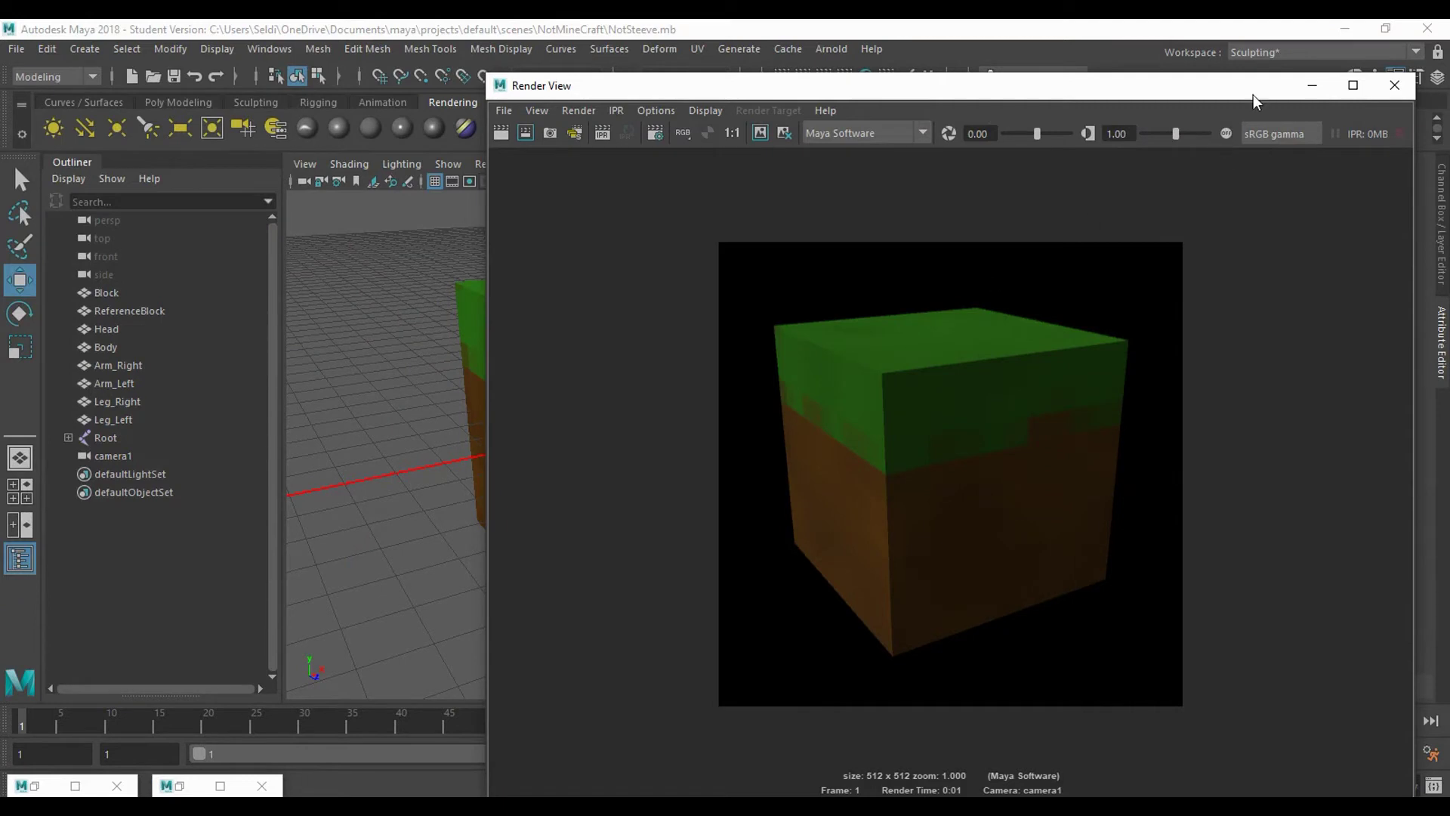
pyautogui.click(1312, 84)
pyautogui.click(738, 437)
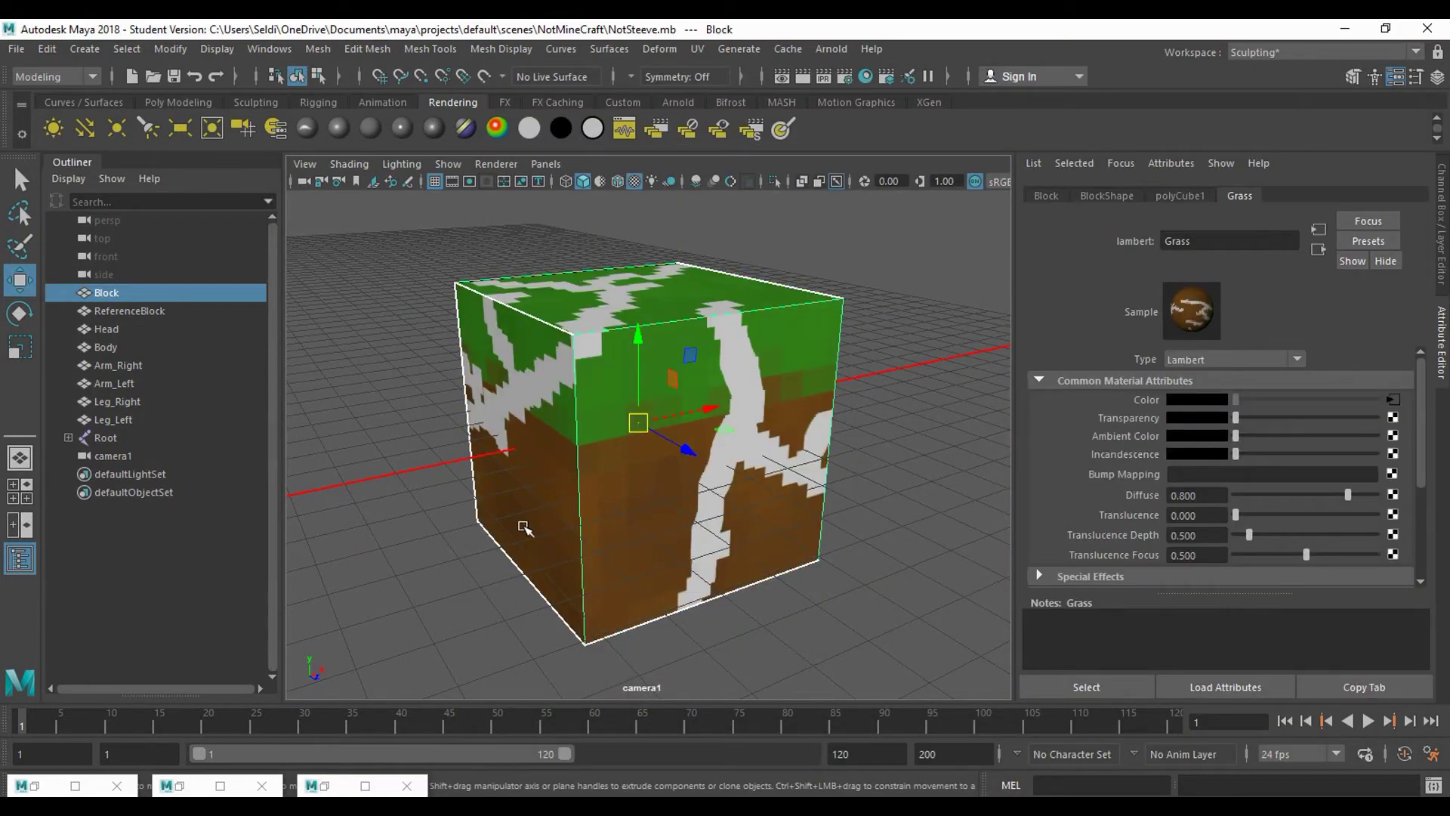
pyautogui.moveTo(412, 542); pyautogui.dragTo(684, 470)
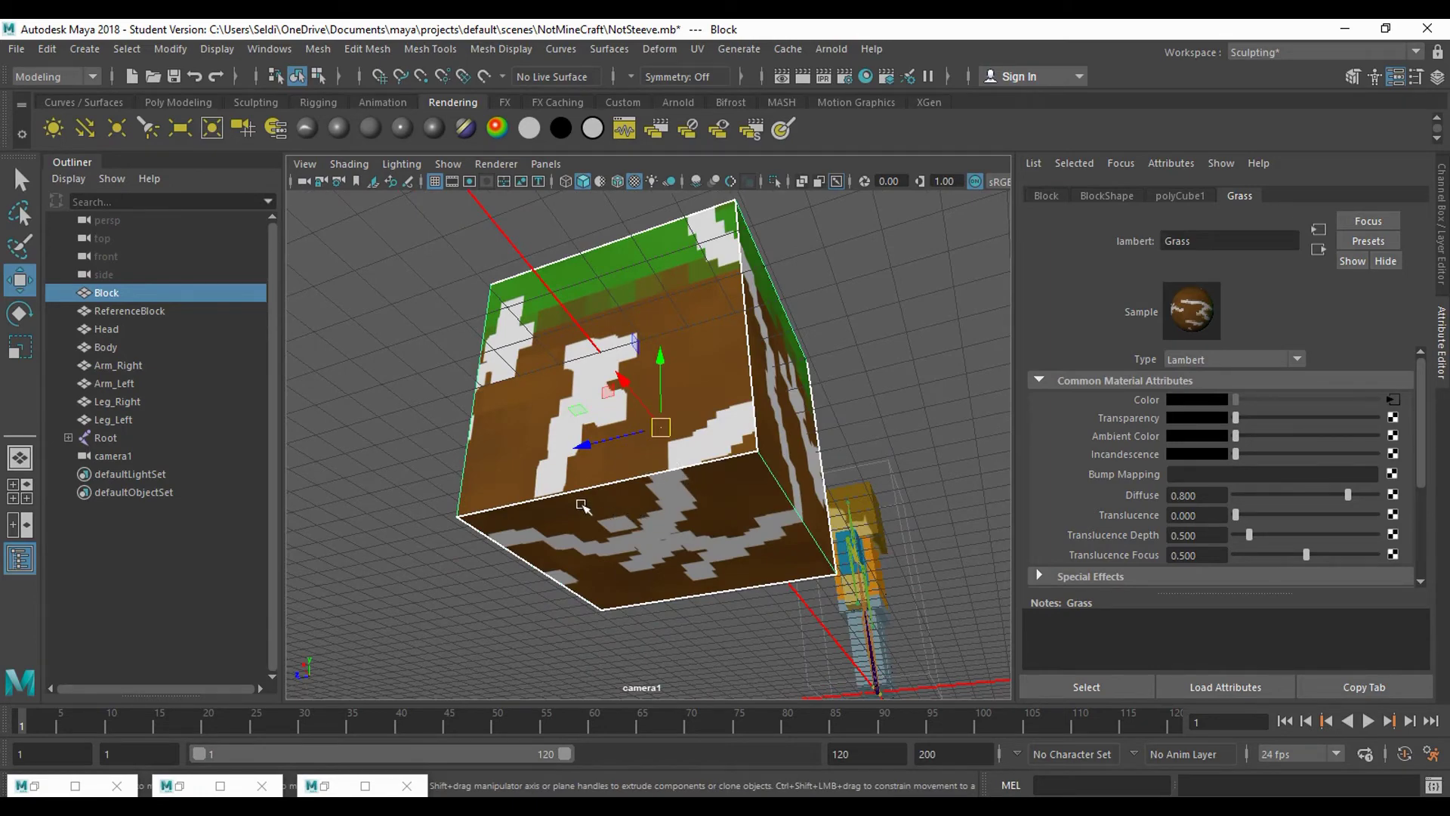
pyautogui.moveTo(582, 505); pyautogui.dragTo(680, 541)
pyautogui.moveTo(695, 408); pyautogui.dragTo(554, 438)
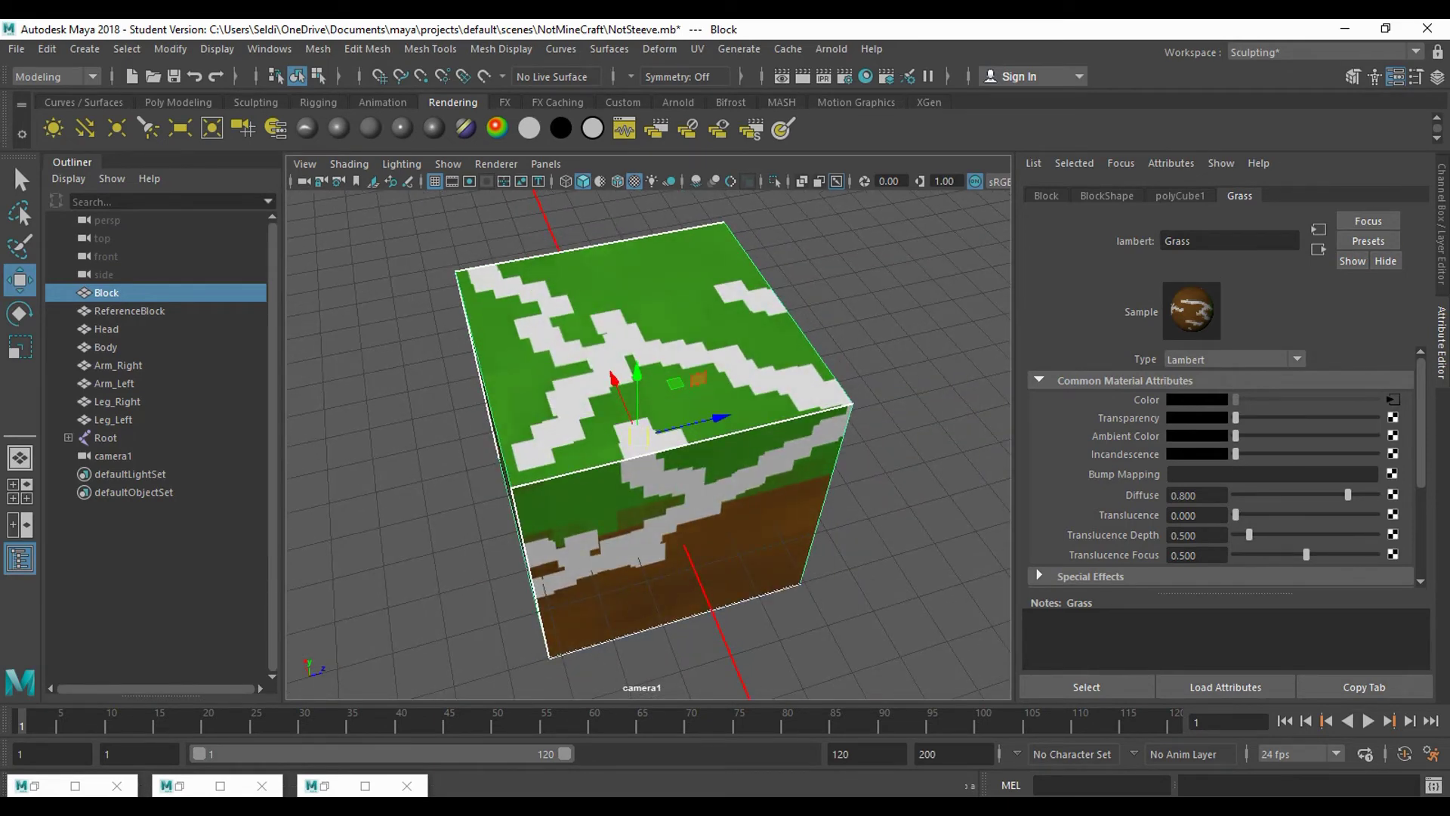
pyautogui.hotkey('alt', 'Tab')
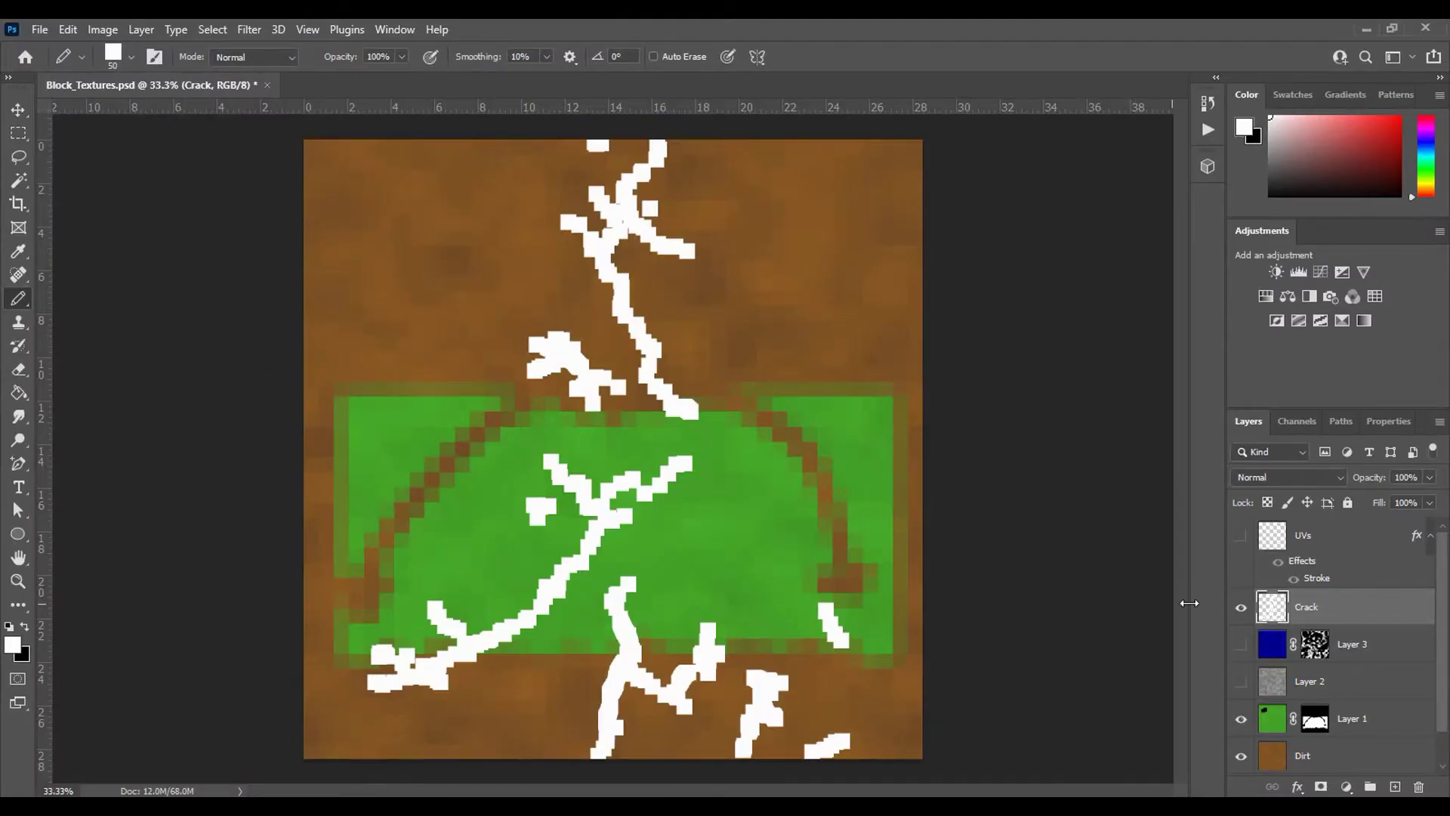
# Step: With the Crack layer hidden, save a Targa copy over Block_Grass.tga, then show the cracks again
pyautogui.click(1241, 607)
pyautogui.click(40, 29)
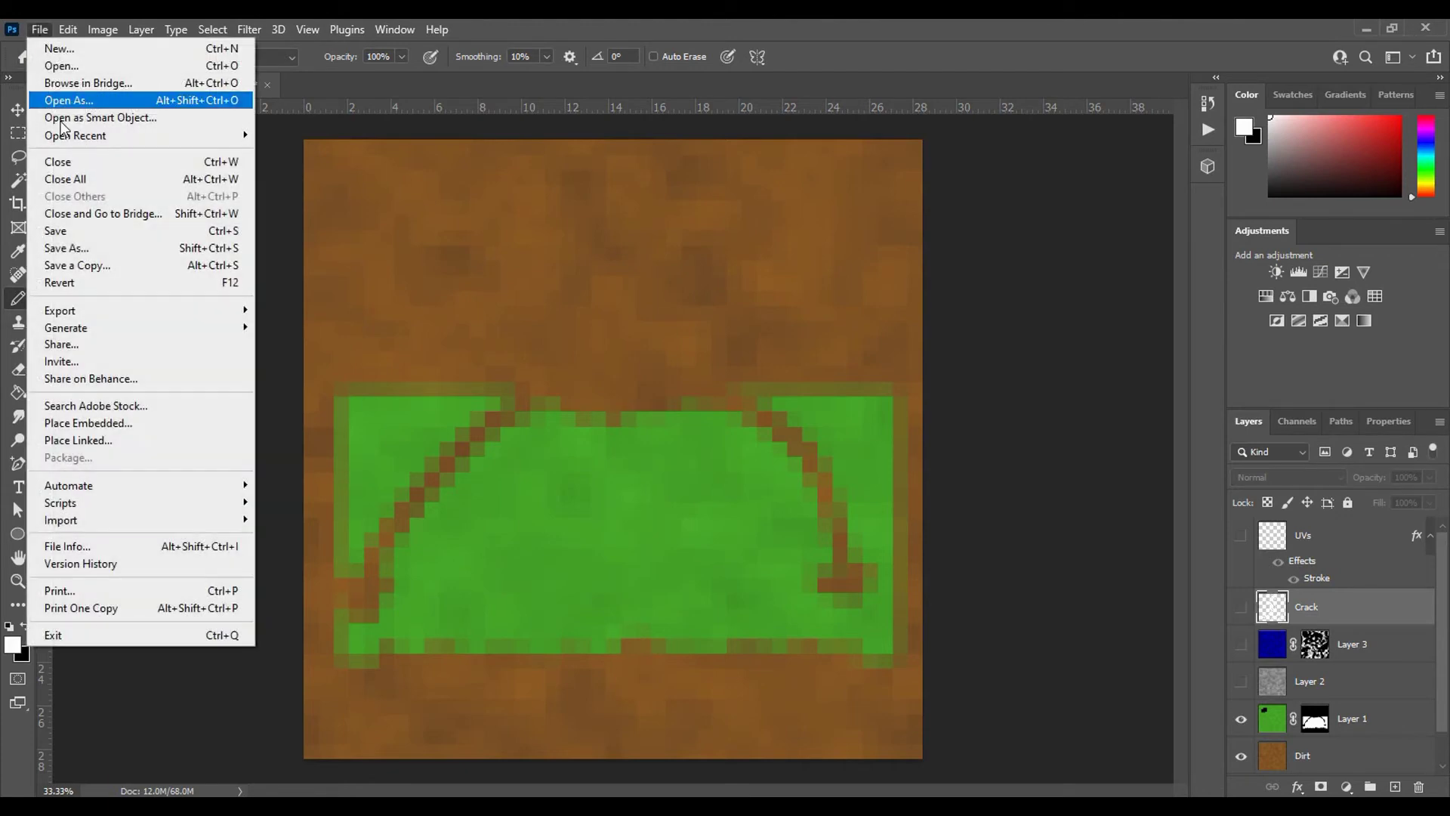
pyautogui.click(121, 265)
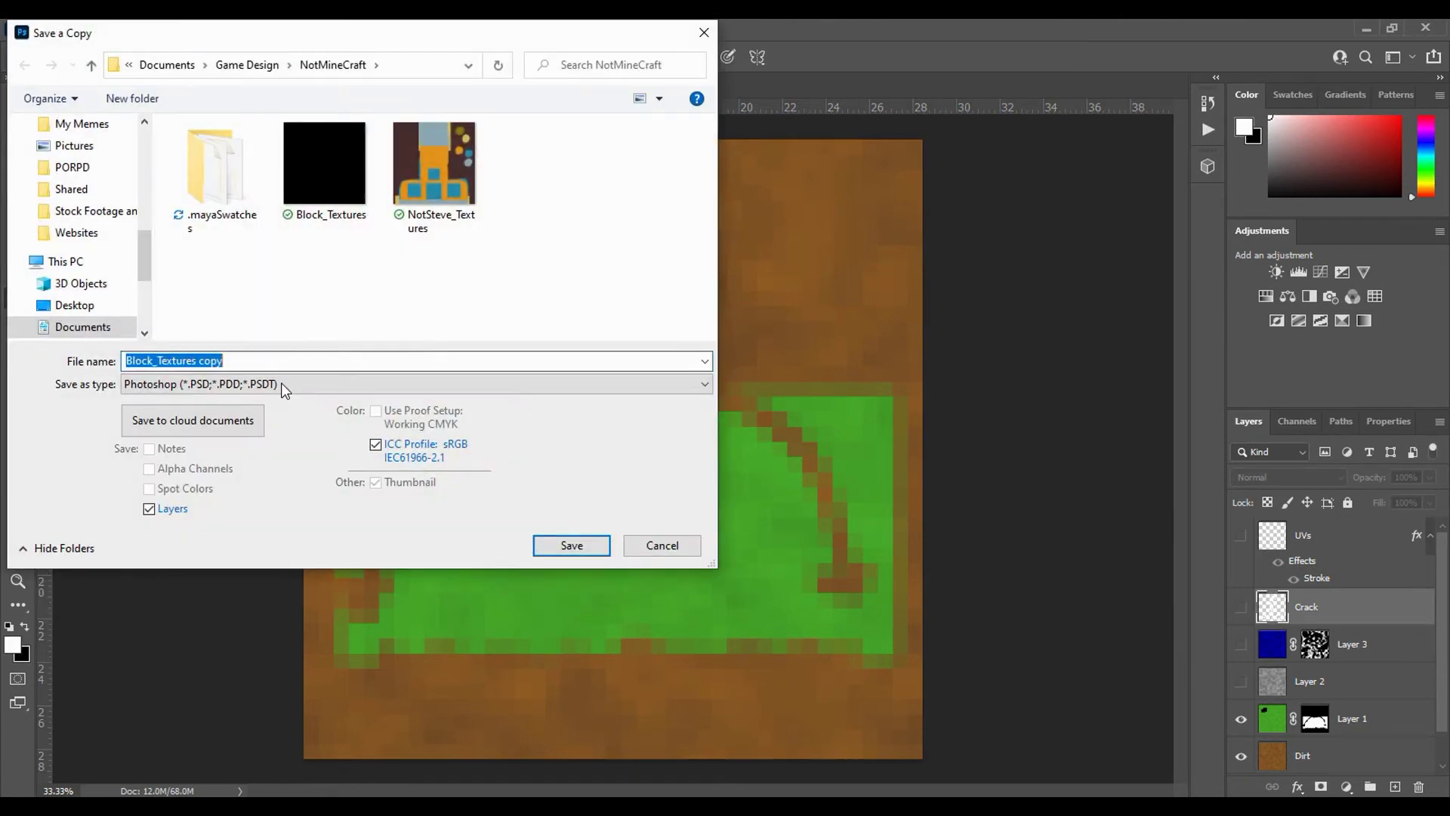
pyautogui.click(279, 384)
pyautogui.click(279, 674)
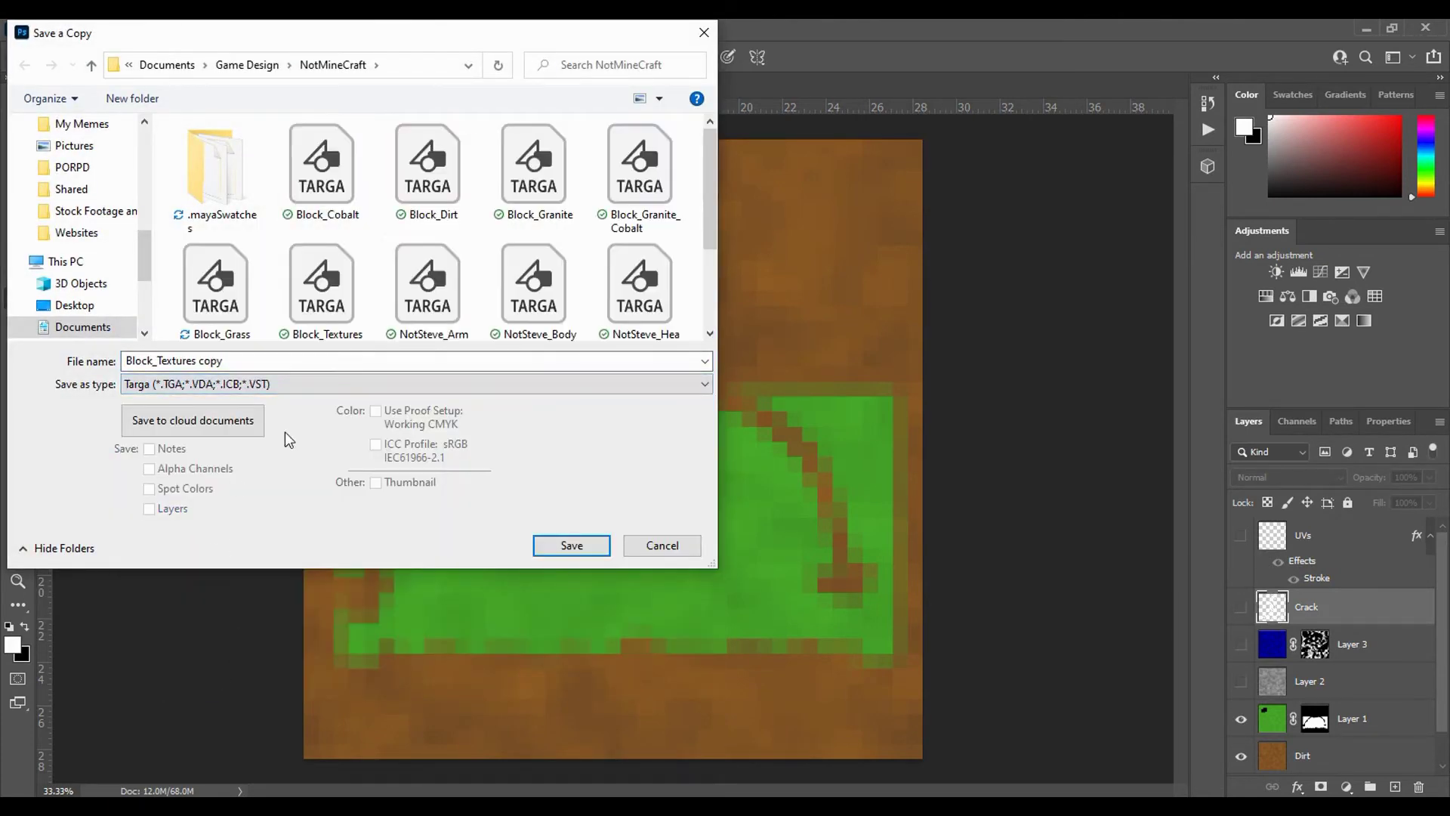
pyautogui.click(243, 278)
pyautogui.click(572, 545)
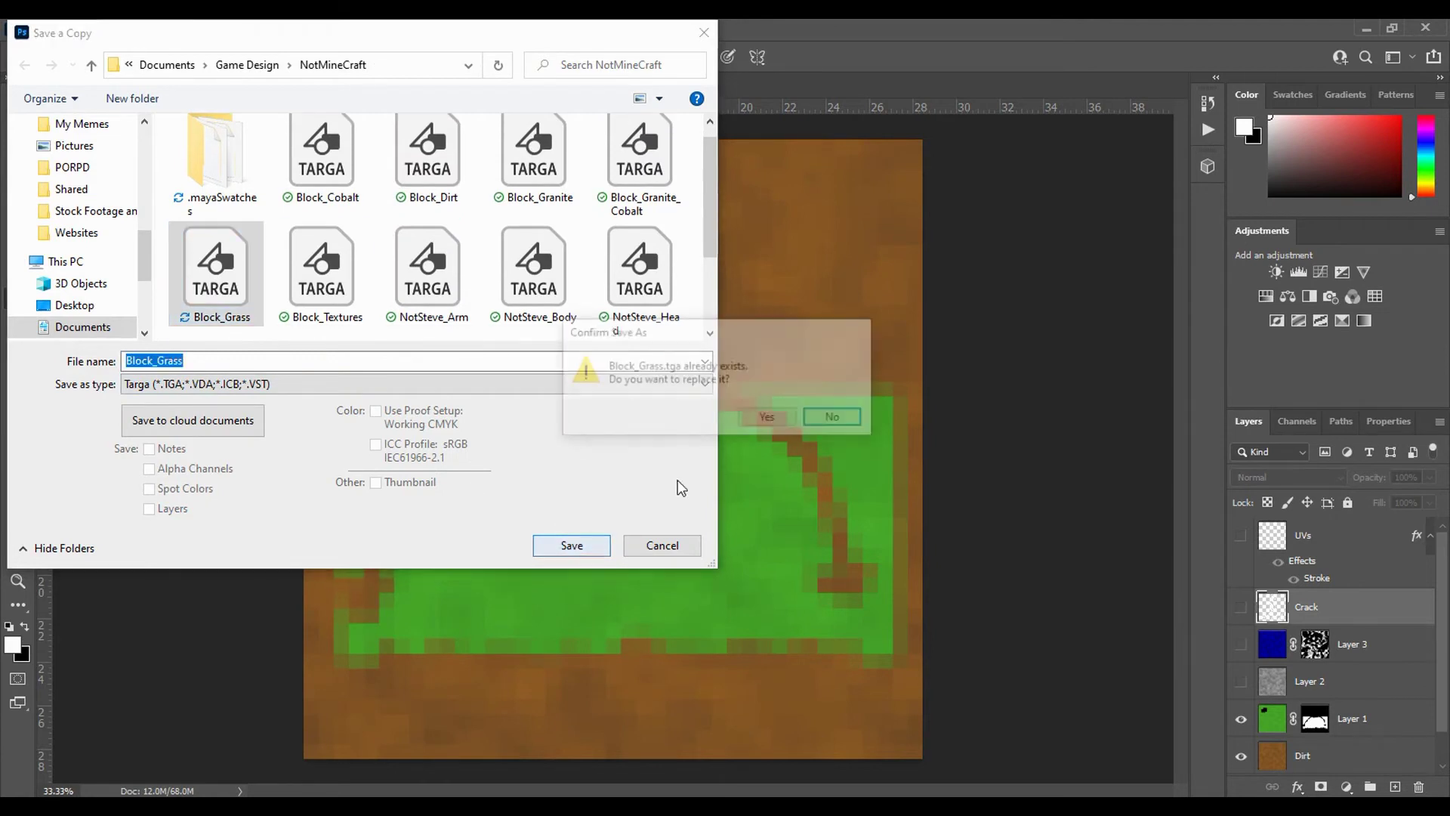
pyautogui.click(767, 420)
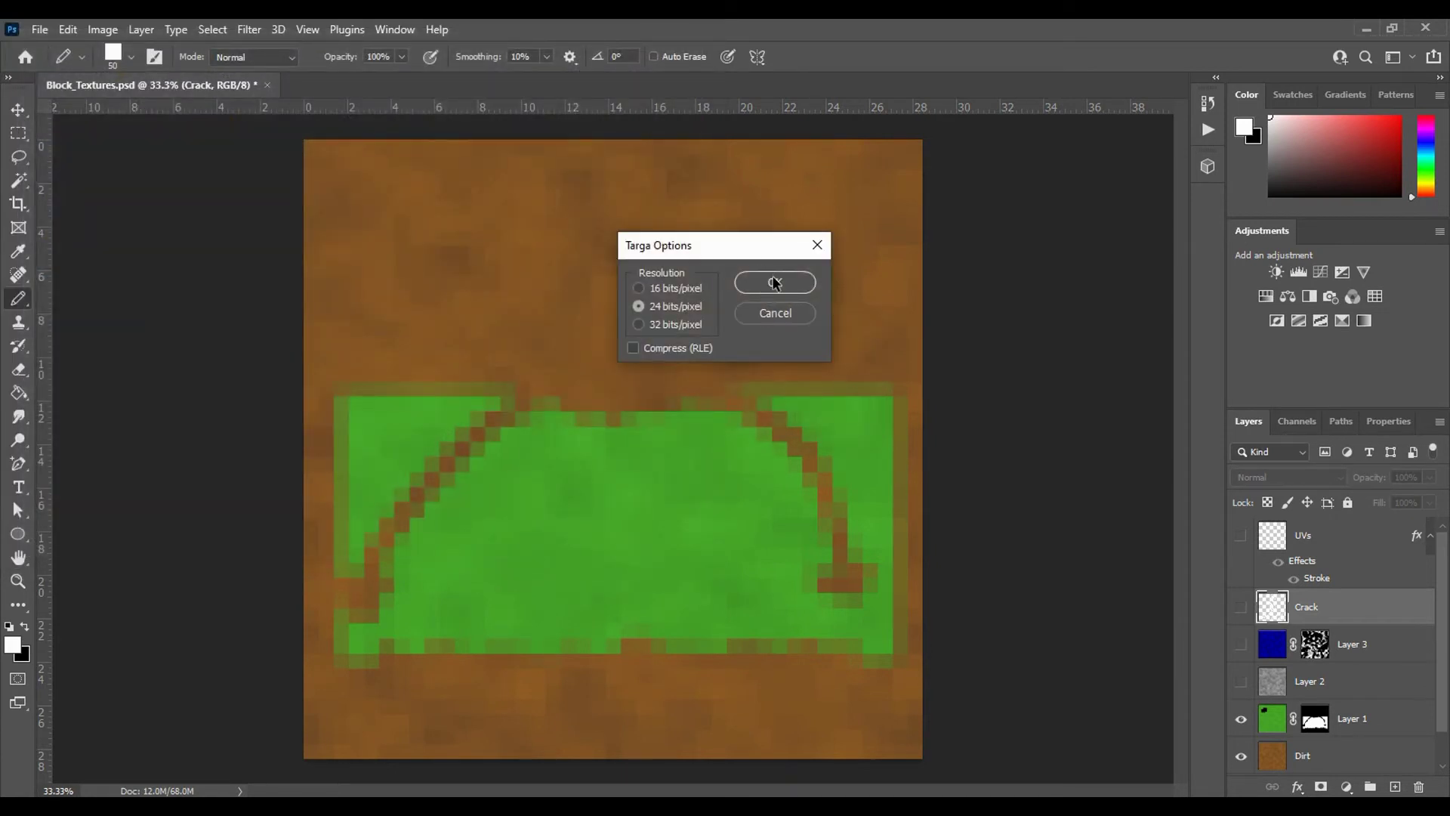
pyautogui.click(773, 282)
pyautogui.click(1241, 609)
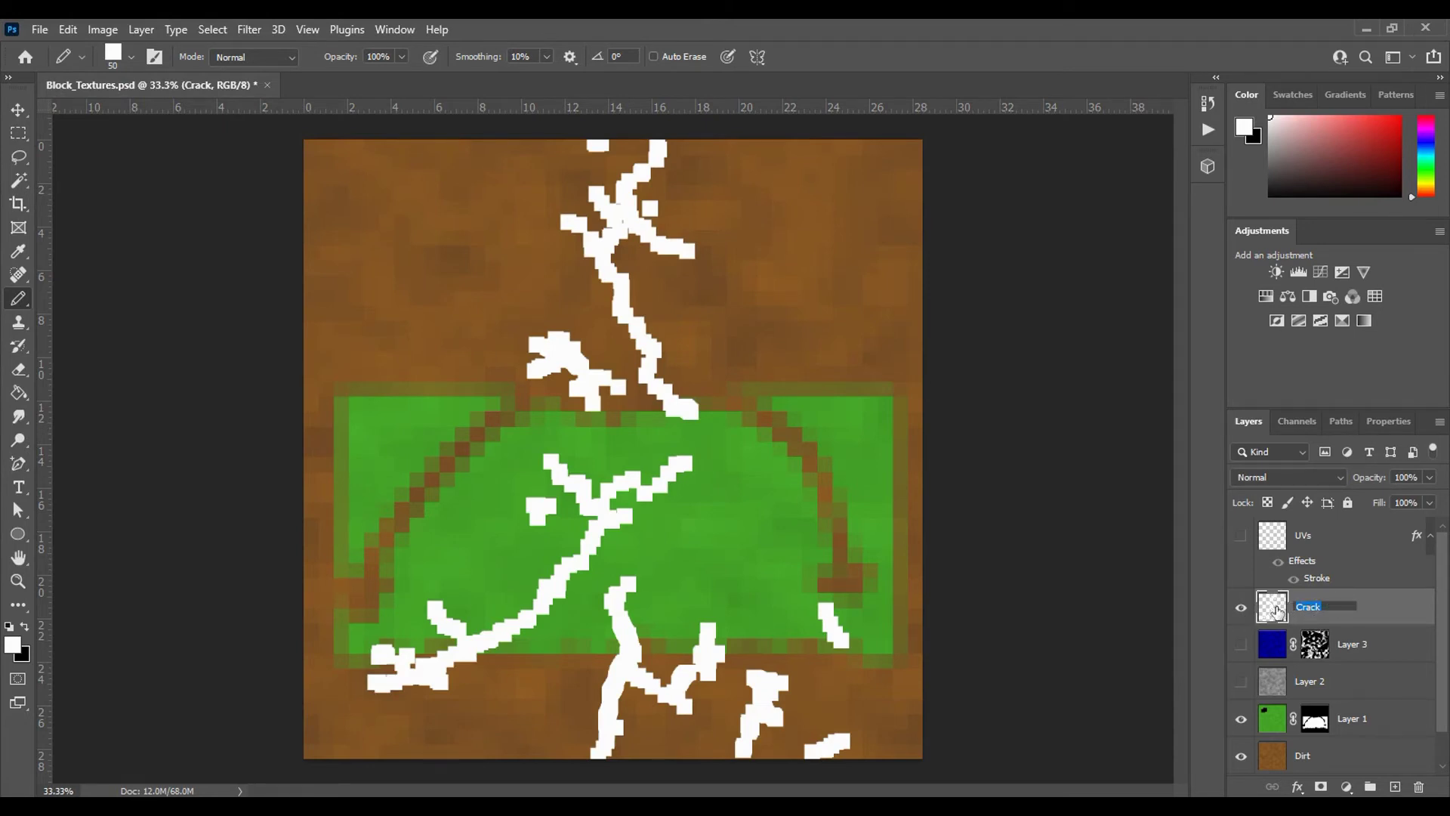
# Step: Duplicate the Crack layer and hide the original
pyautogui.click(1369, 608)
pyautogui.moveTo(1321, 613); pyautogui.dragTo(1315, 628)
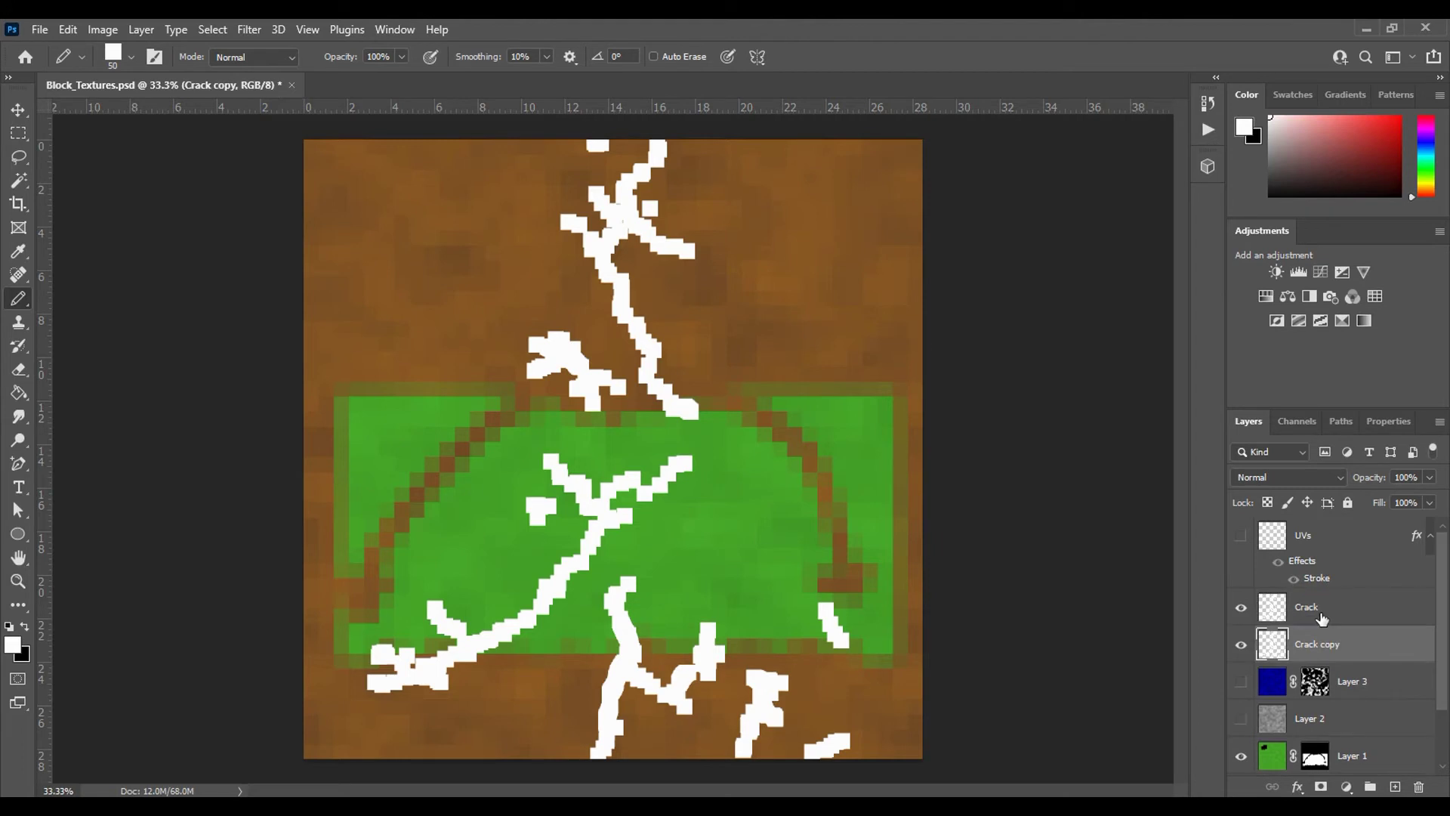
pyautogui.click(1242, 608)
# Step: Apply a Pixelate > Mosaic filter with cell size 50 to the Crack copy
pyautogui.click(243, 26)
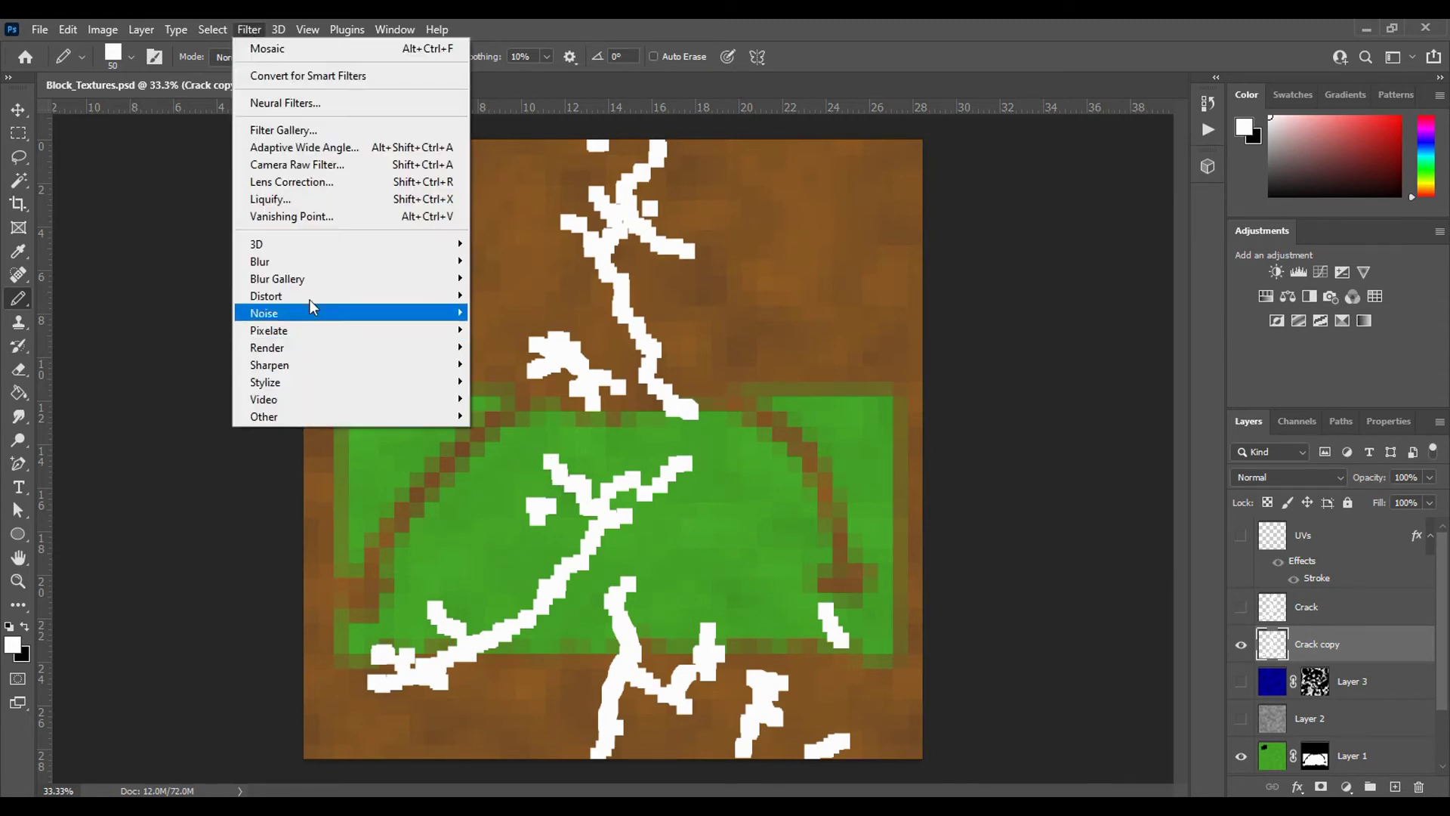
pyautogui.moveTo(294, 329)
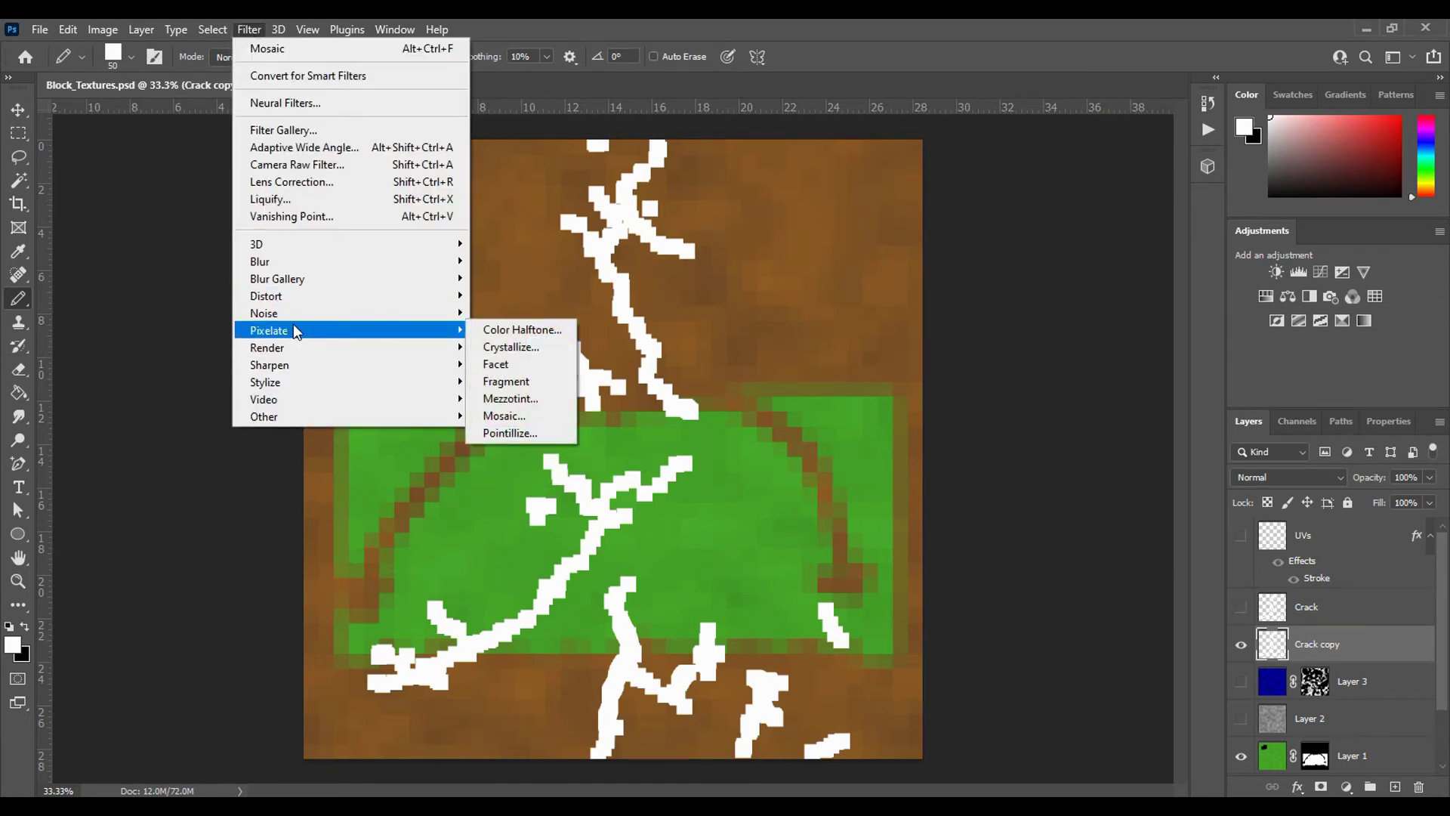
pyautogui.click(537, 416)
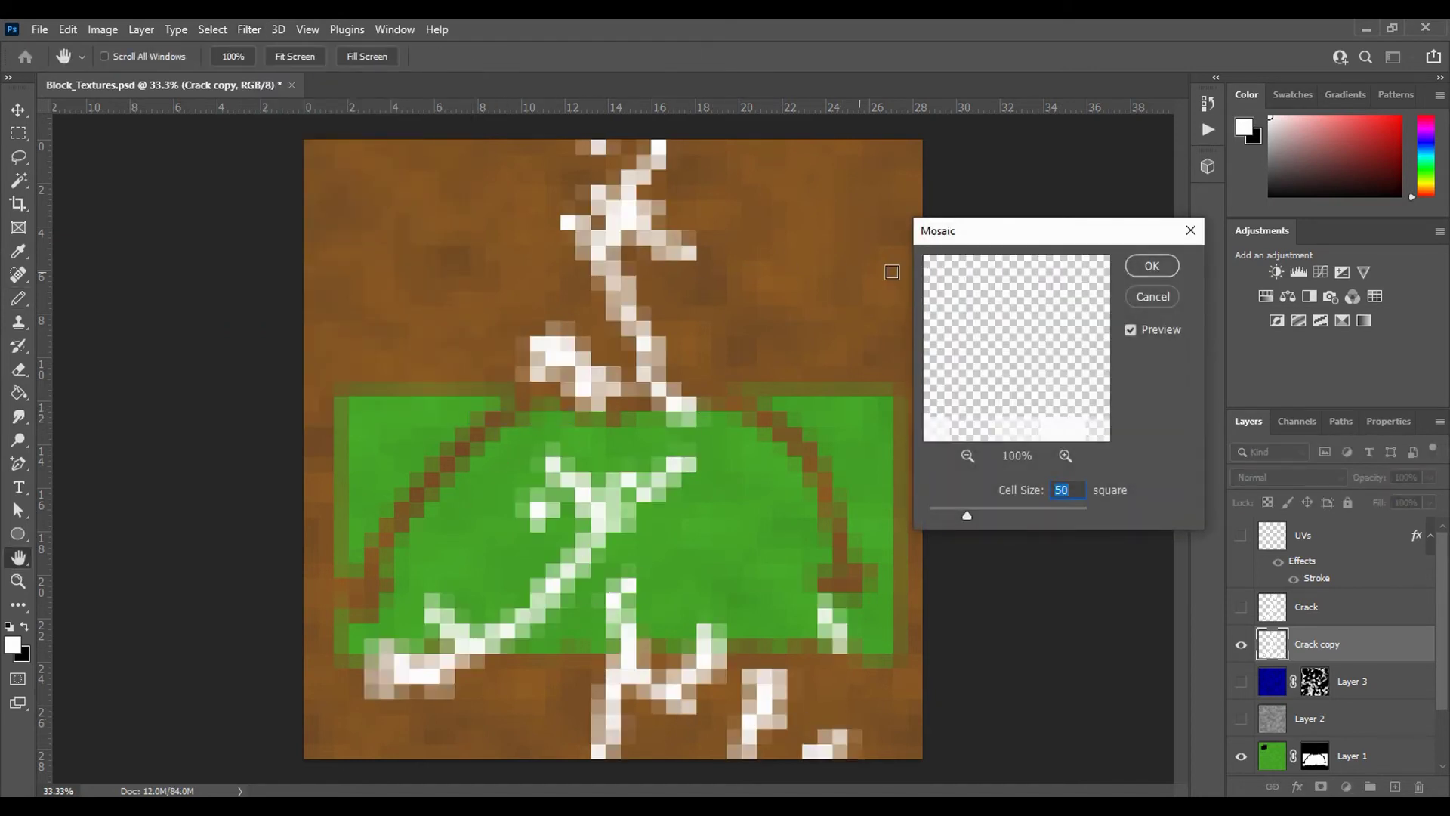
pyautogui.click(1133, 274)
pyautogui.press('b')
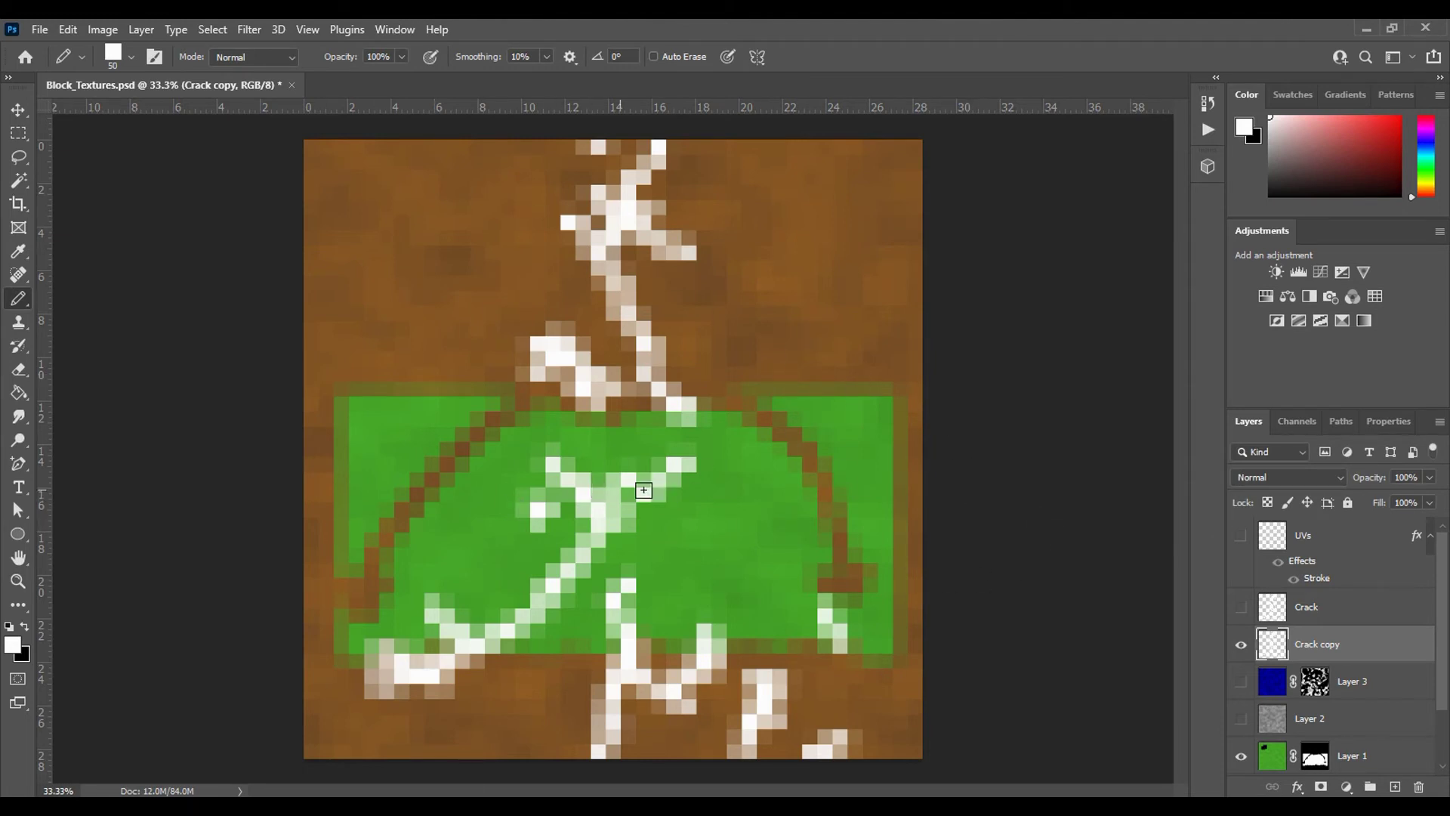
# Step: Hide the Dirt layer and green grass Layer 1, leaving mosaic white cracks on black
pyautogui.scroll(-2, 1239, 715)
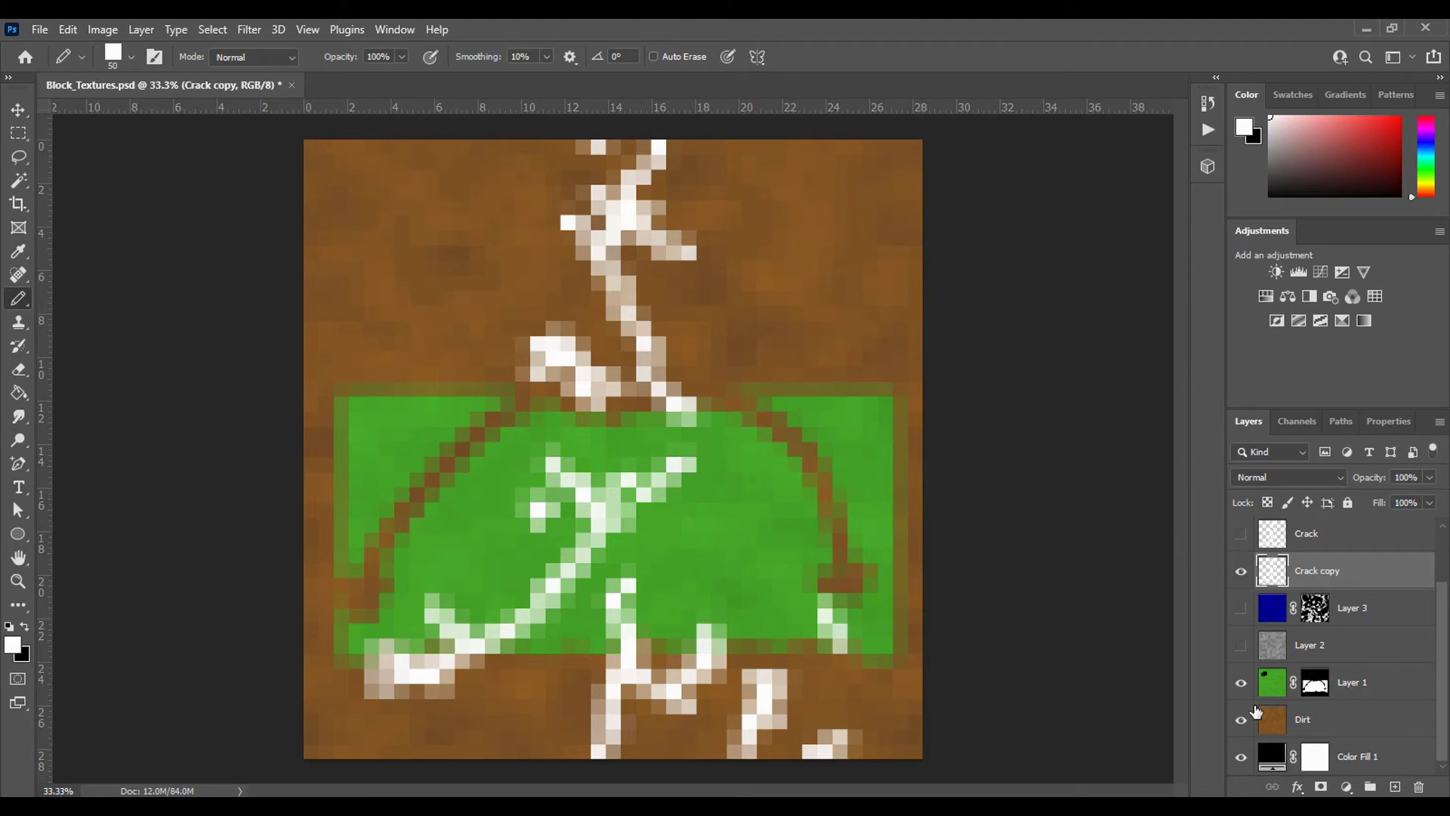
pyautogui.click(1241, 721)
pyautogui.click(1241, 683)
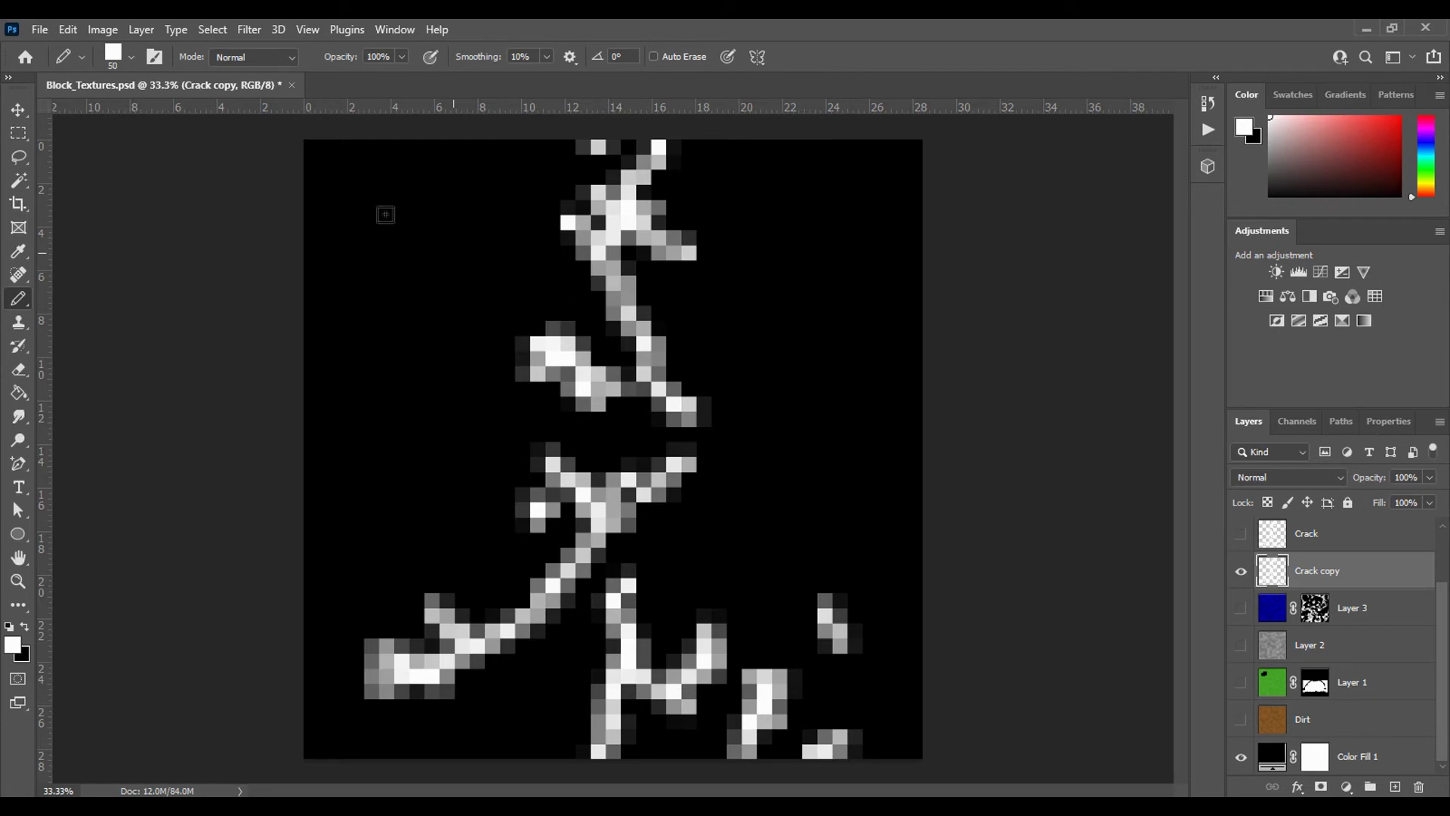
# Step: Save a Targa copy named Block_Cracks, keeping the default Targa options
pyautogui.click(39, 30)
pyautogui.click(85, 264)
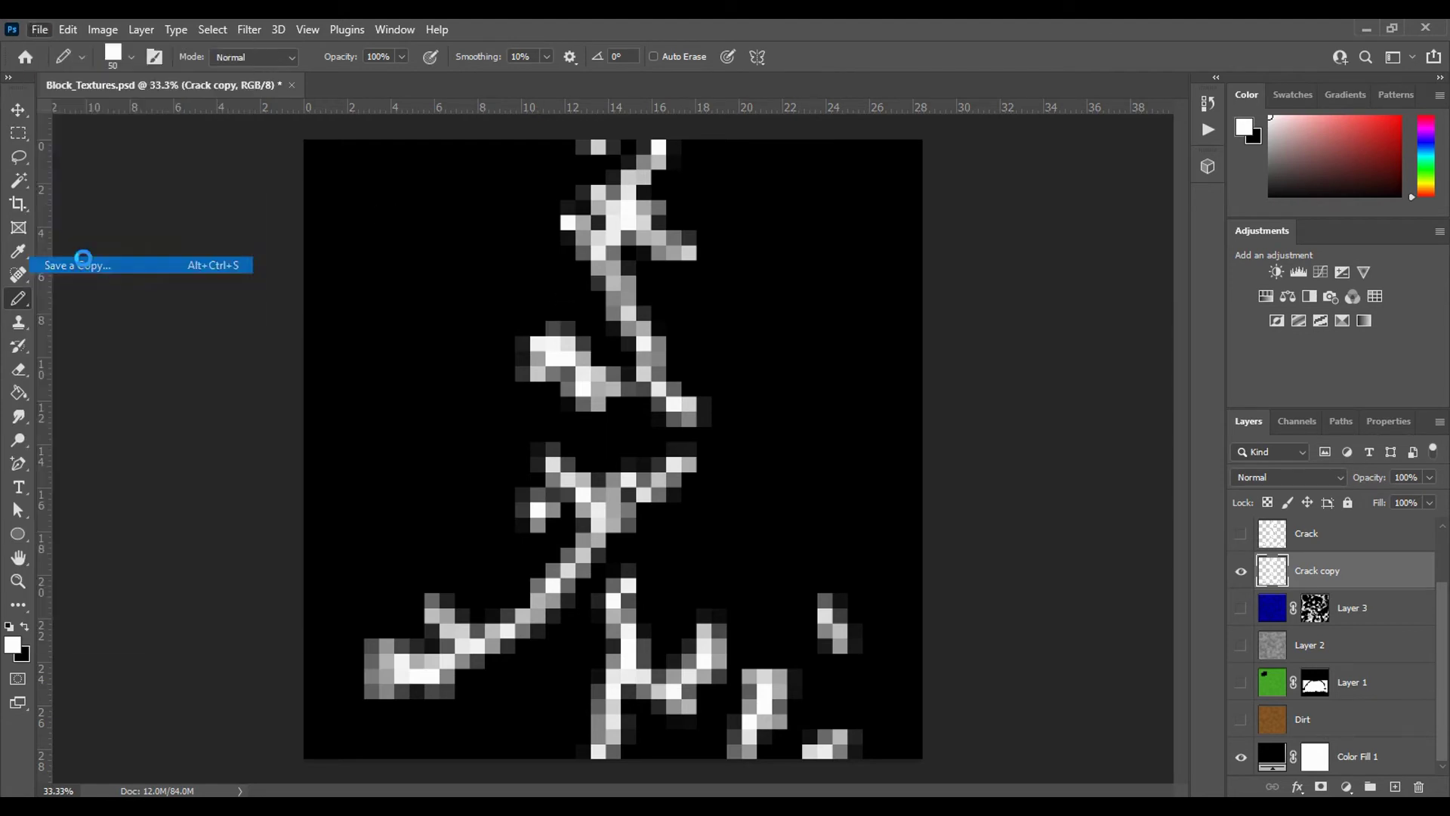
pyautogui.click(257, 384)
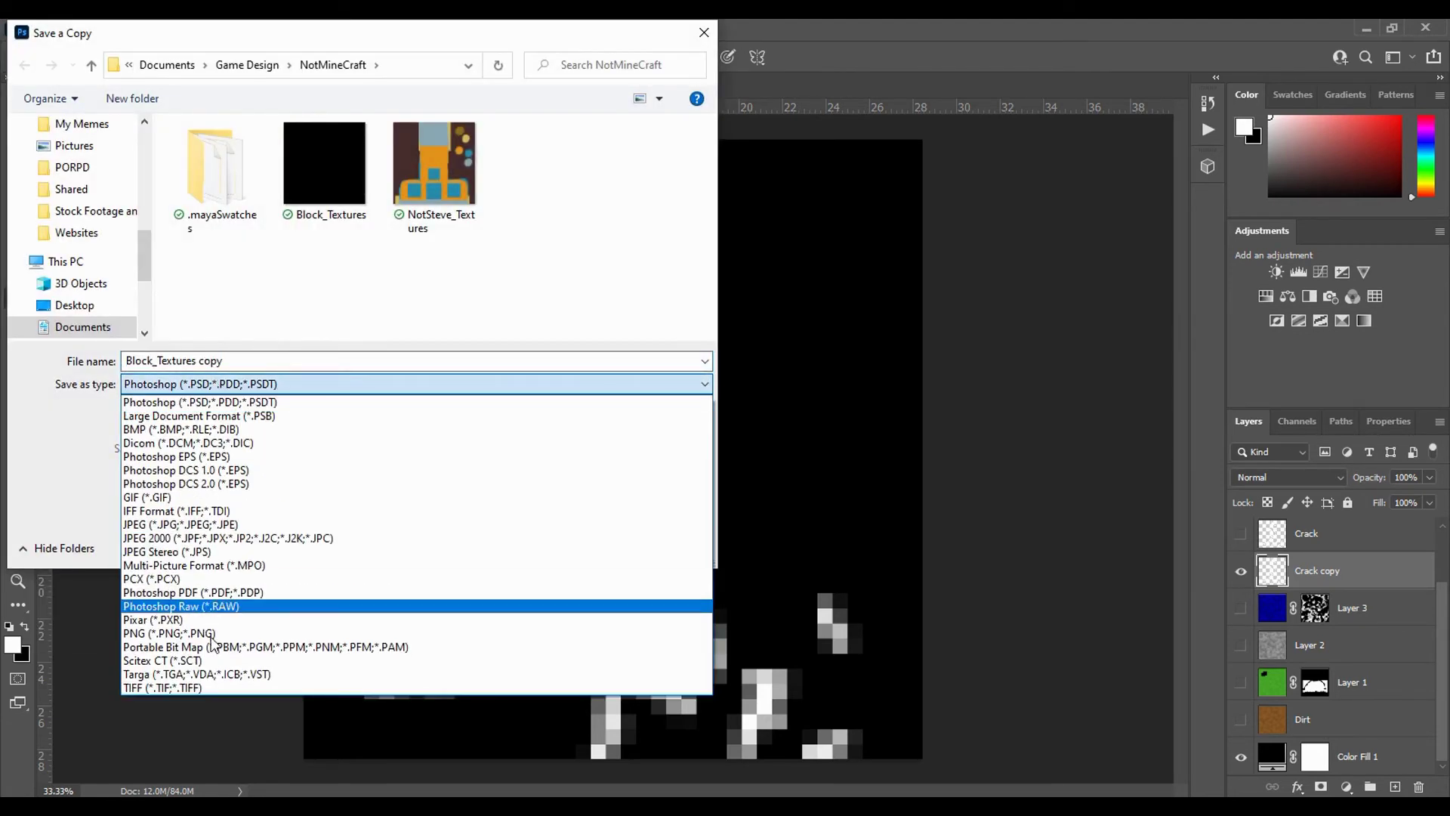
pyautogui.click(168, 678)
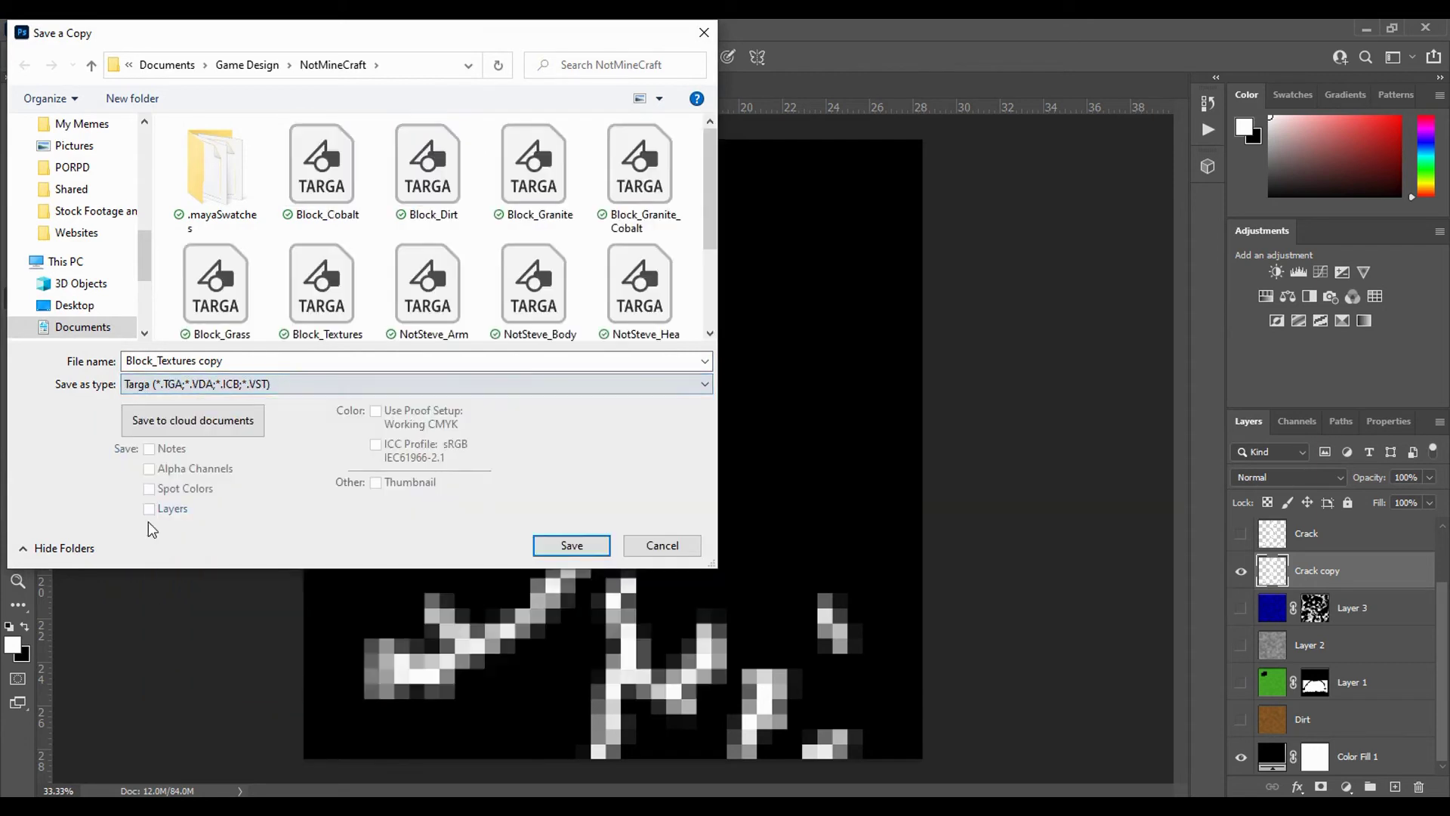
pyautogui.click(160, 362)
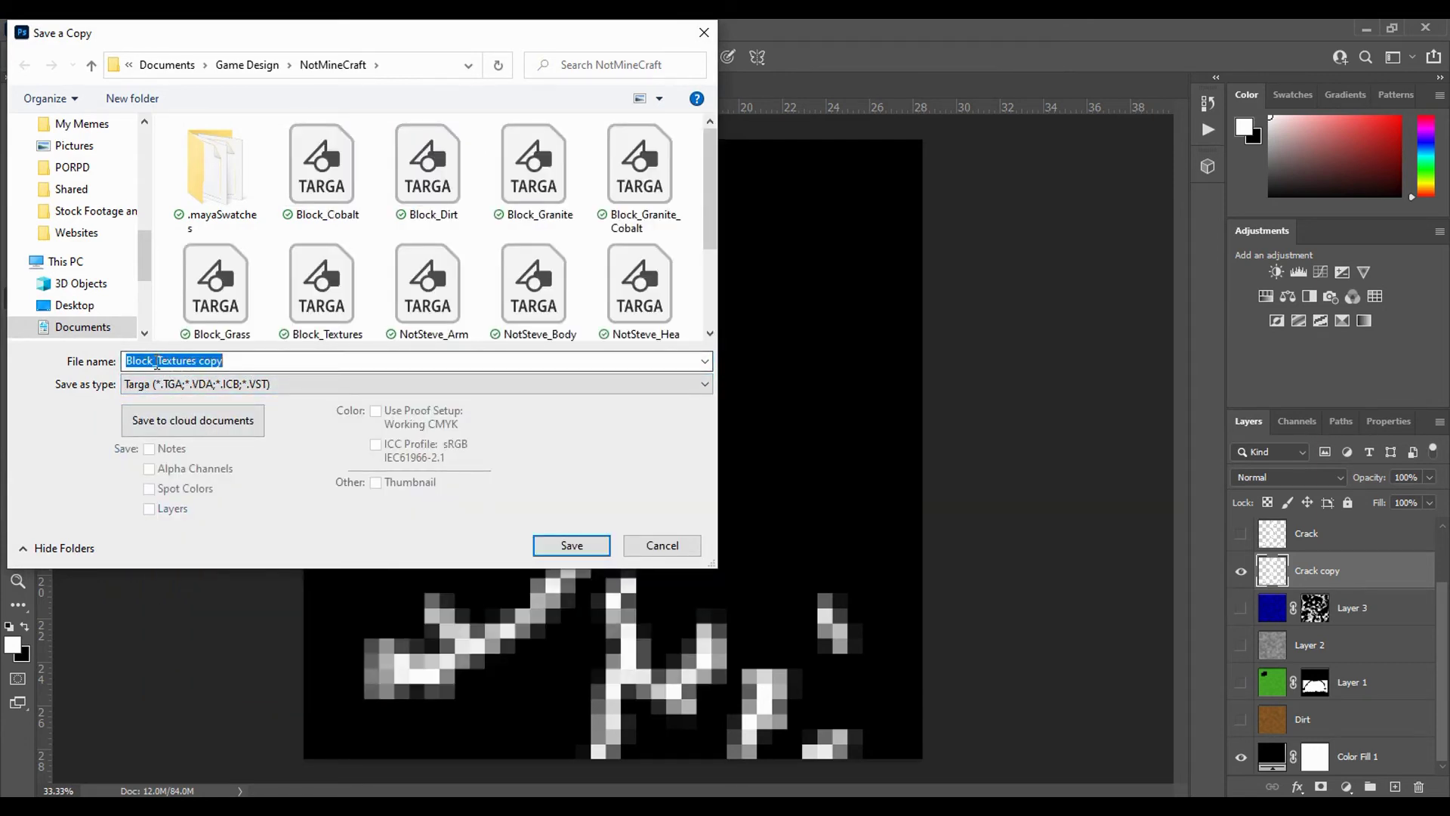
pyautogui.click(159, 361)
pyautogui.moveTo(160, 362); pyautogui.dragTo(343, 353)
pyautogui.write('Cracks')
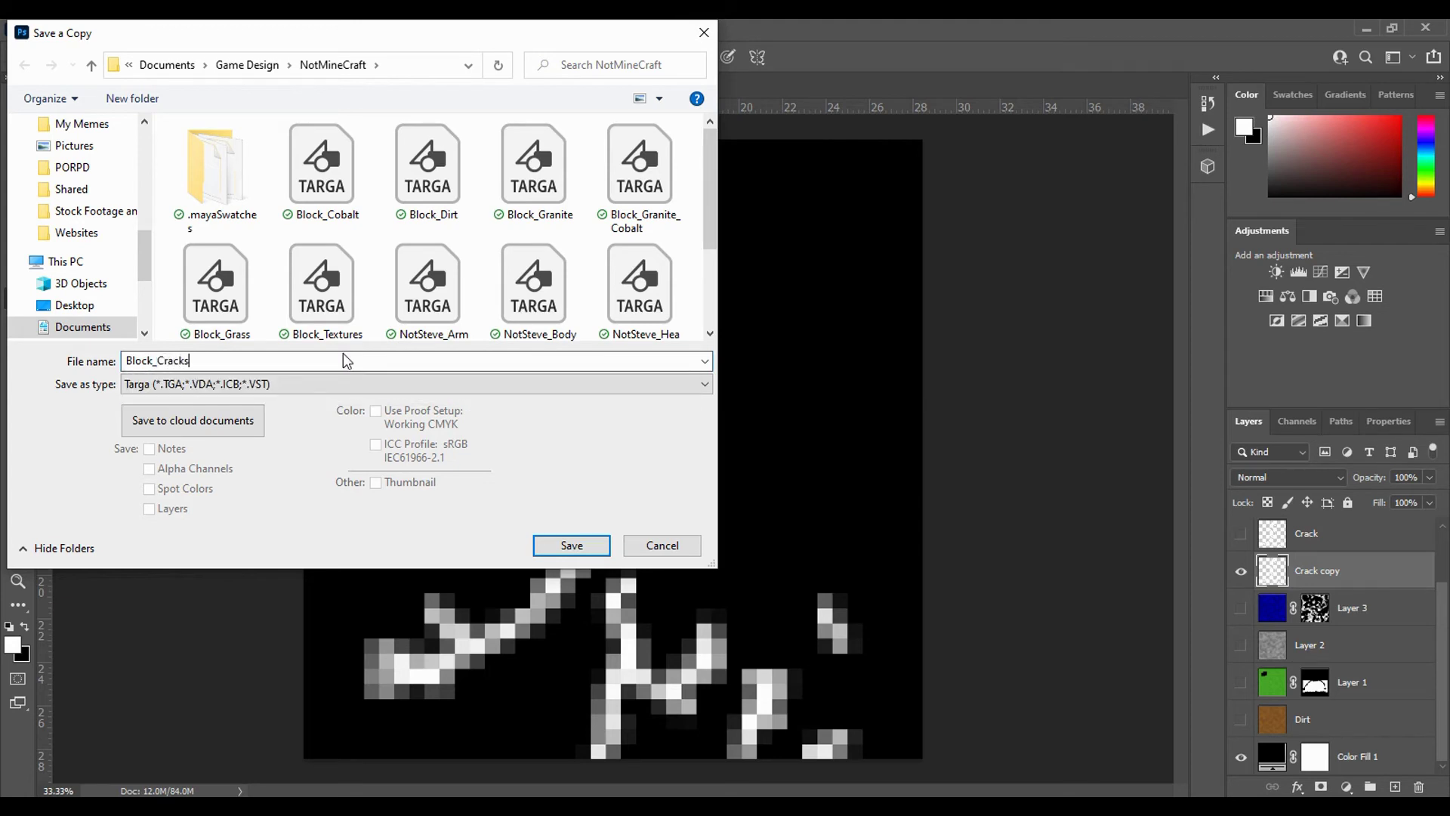
pyautogui.click(568, 547)
pyautogui.click(755, 285)
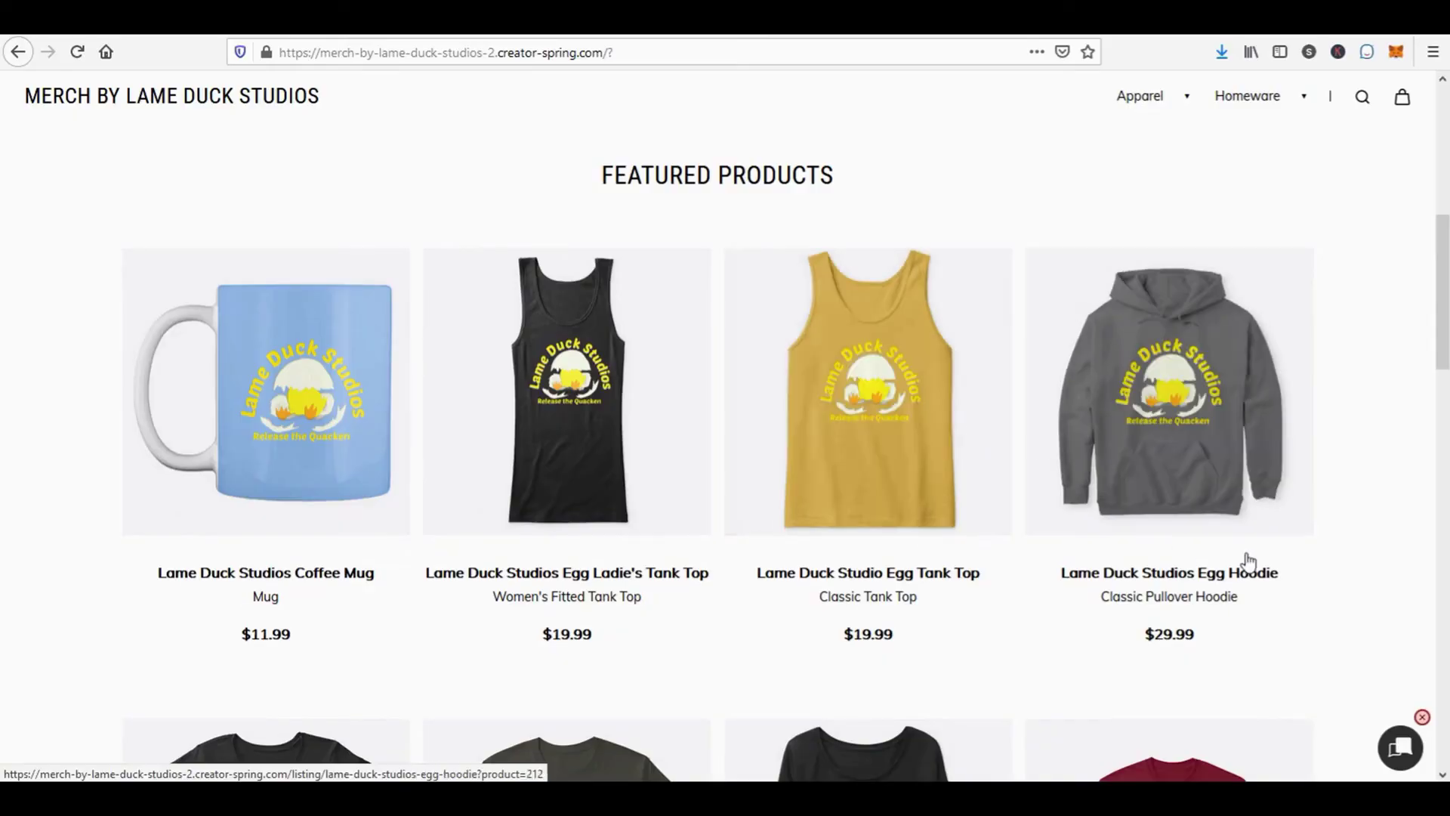
# Step: Scroll down the Lame Duck Studios merch store to its featured products
pyautogui.scroll(-3, 1314, 583)
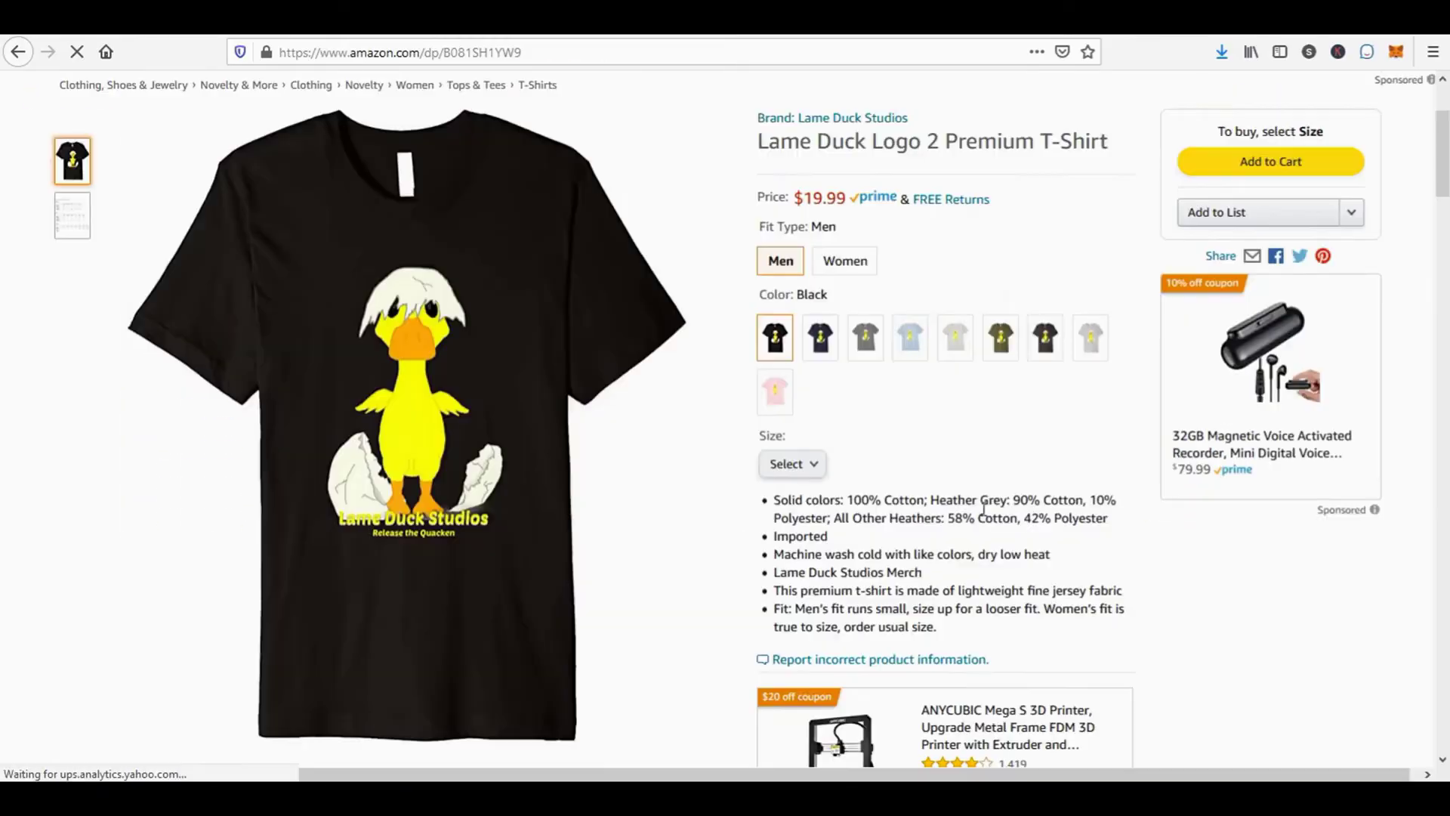
pyautogui.scroll(-6, 984, 510)
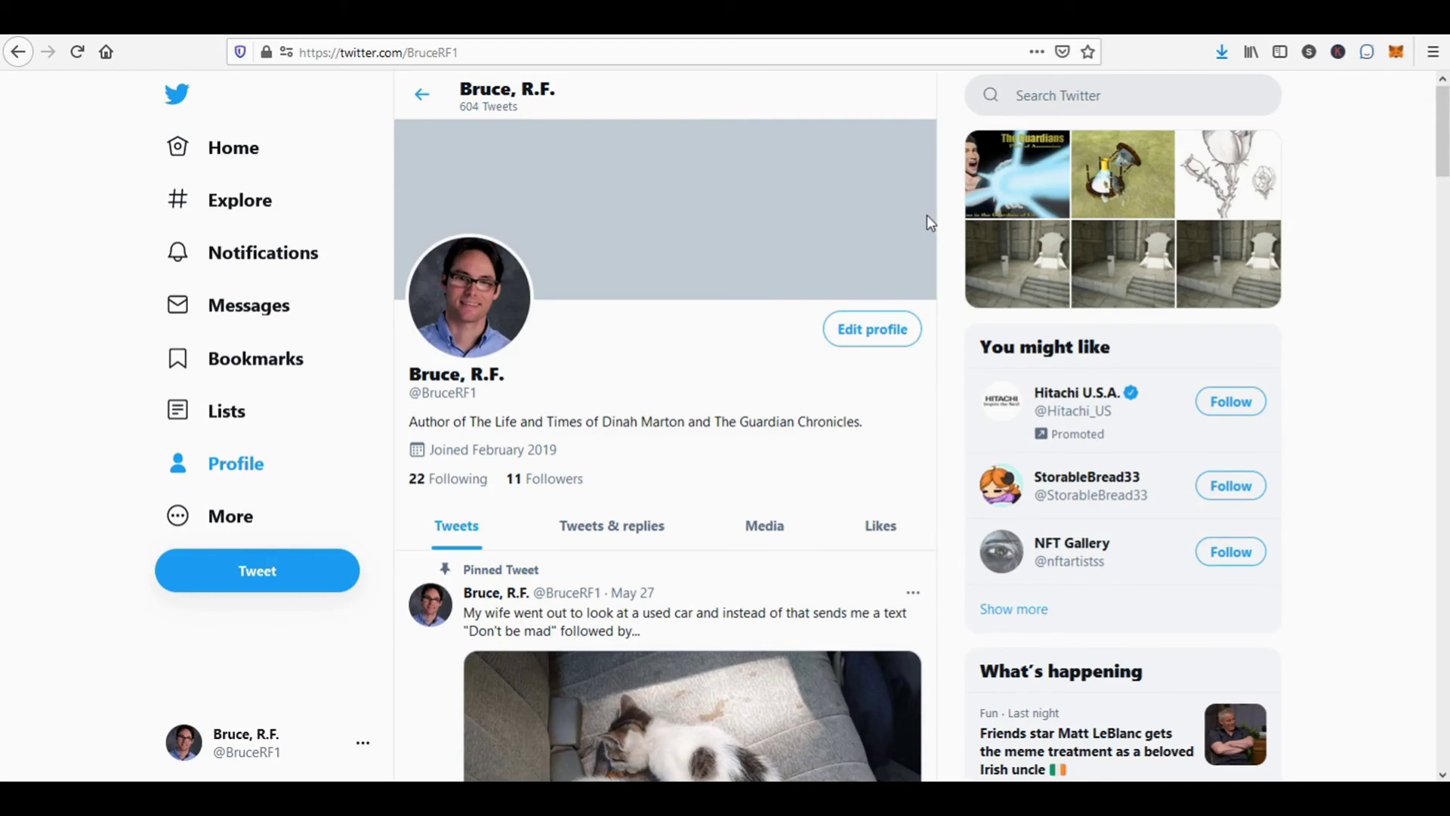
# Step: Scroll past the Twitter profile header to the pinned tweet
pyautogui.scroll(-10, 937, 223)
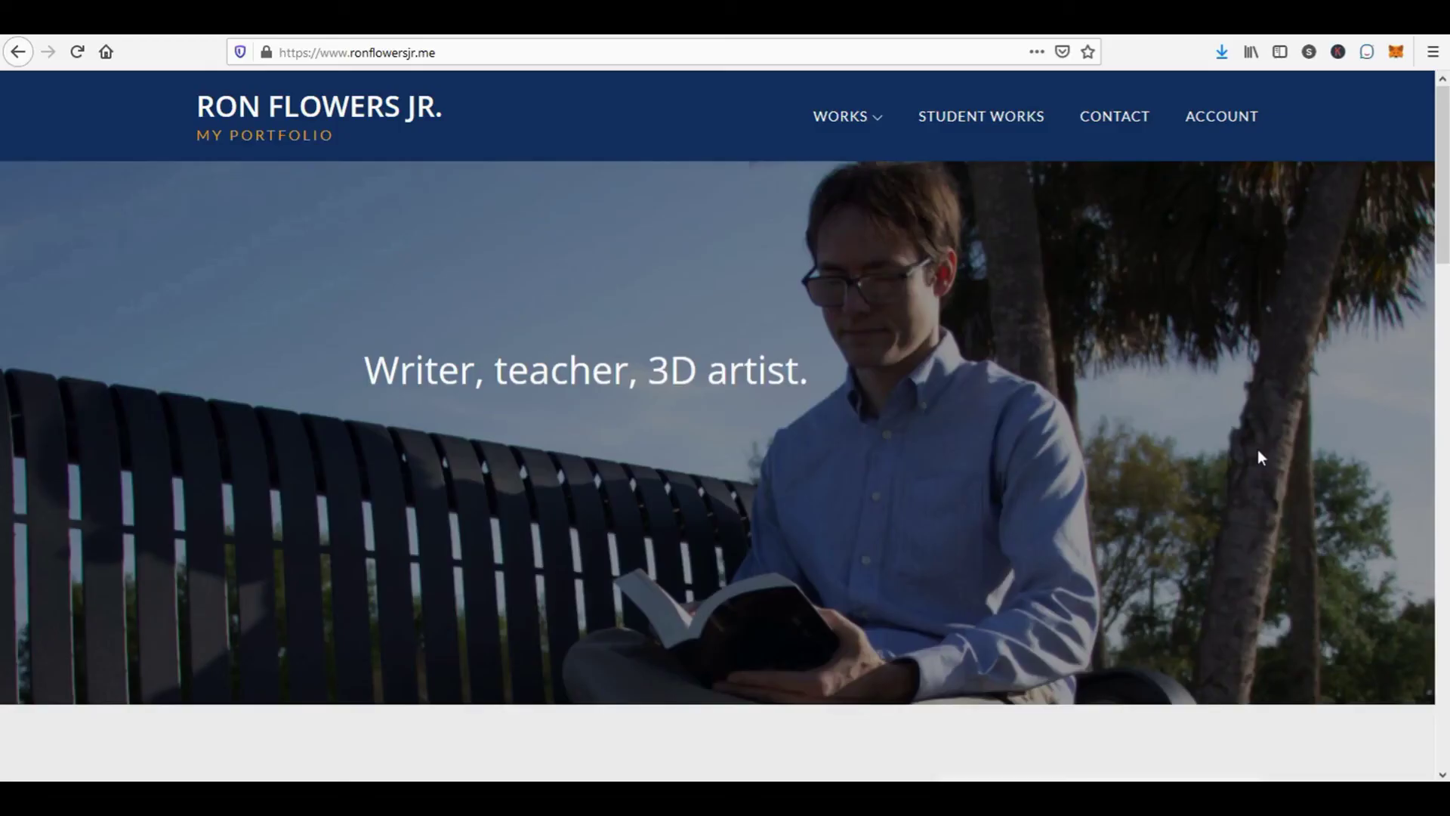
# Step: Scroll the portfolio page down to posts like 'Update June 18th 2020' and the sidebar widgets
pyautogui.scroll(-6, 1258, 450)
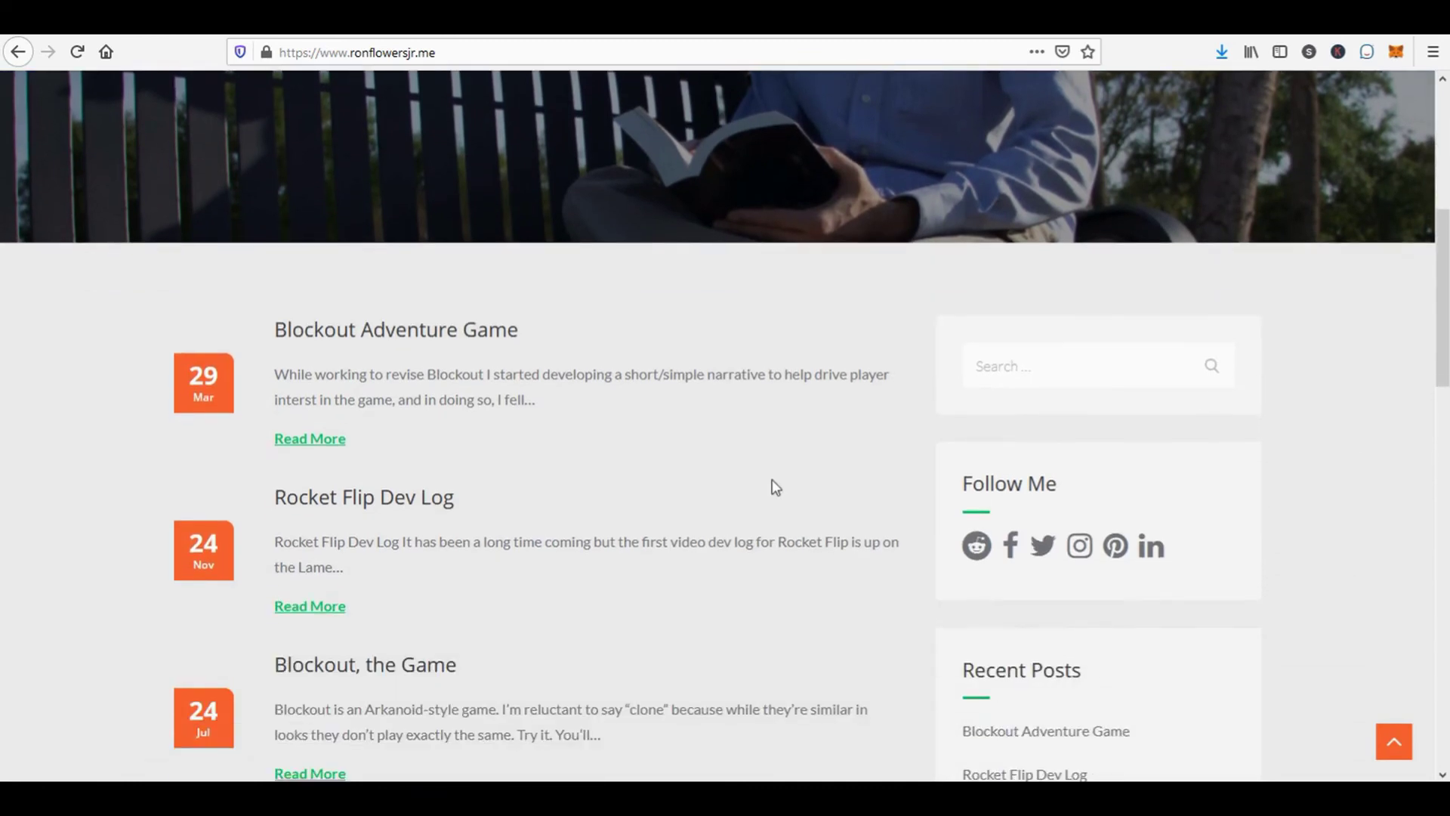
pyautogui.scroll(-11, 775, 487)
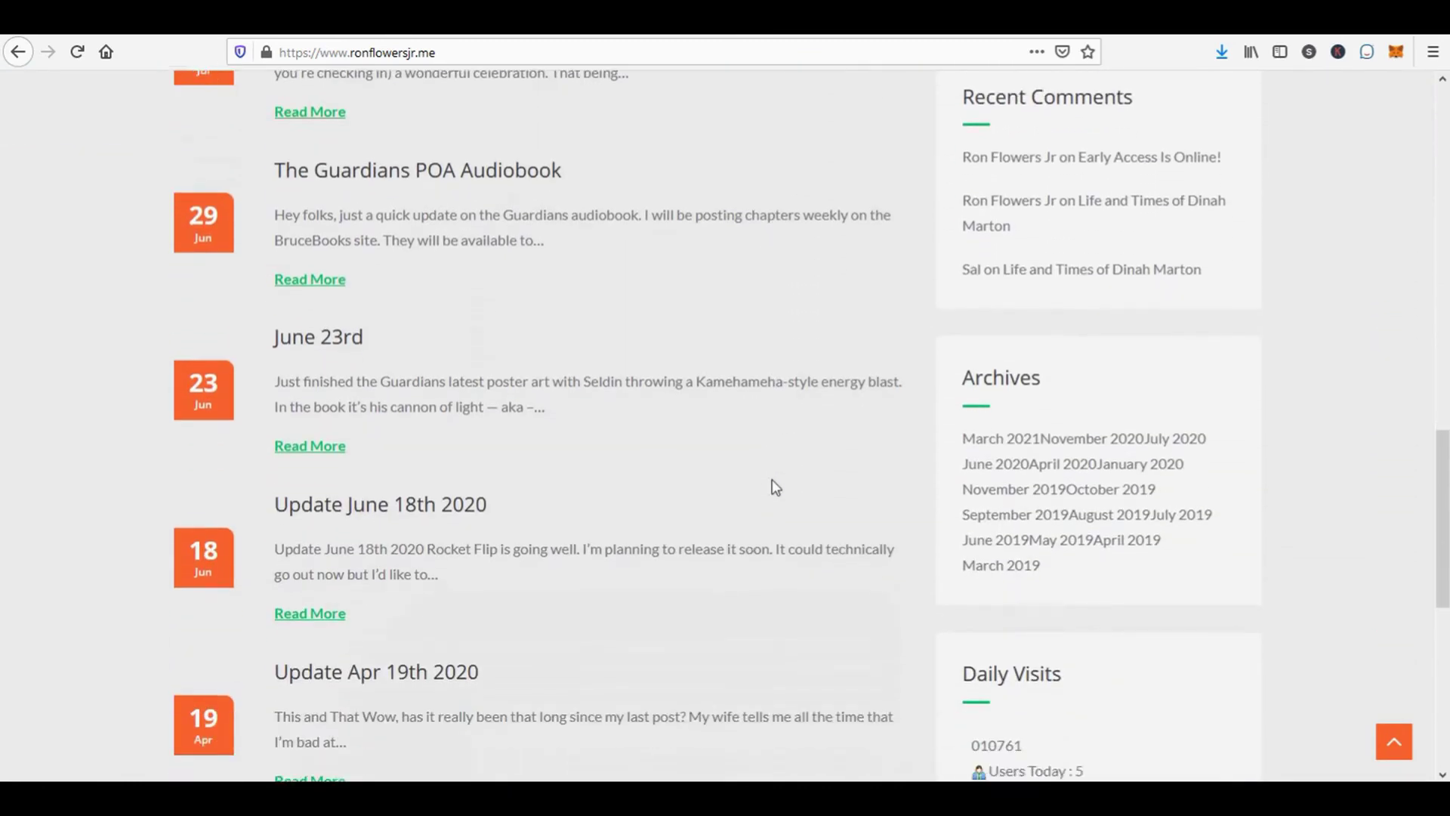
pyautogui.scroll(-2, 774, 487)
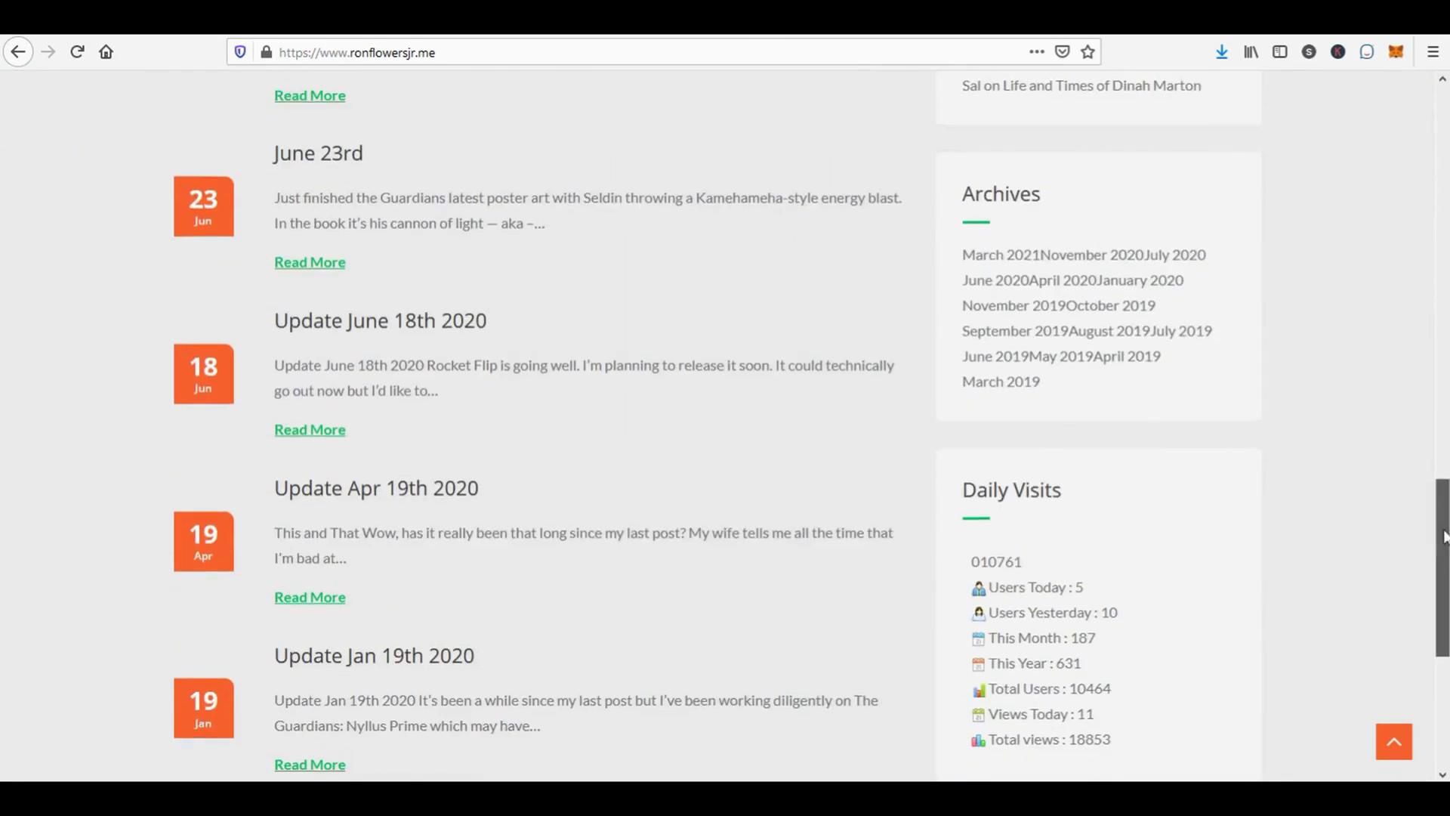